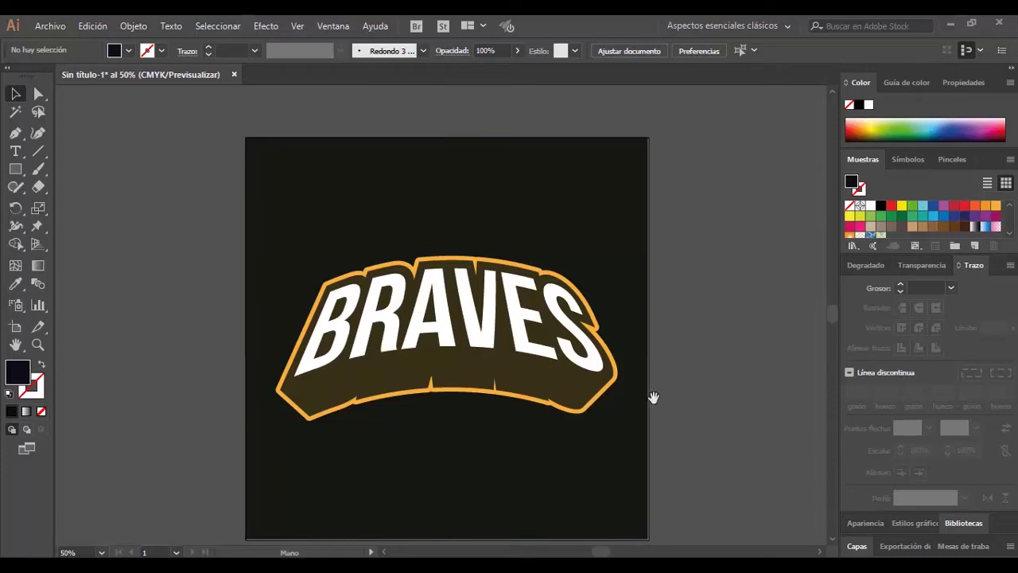
Select all of the old BRAVES logo and its dark background, then delete them
scroll(637, 375, down, 1)
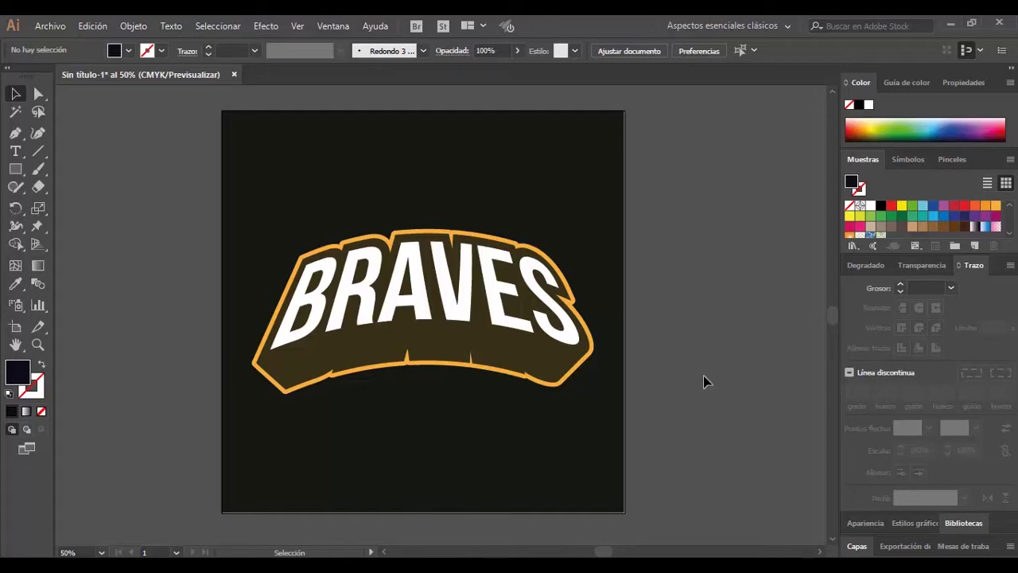
key(ctrl+a)
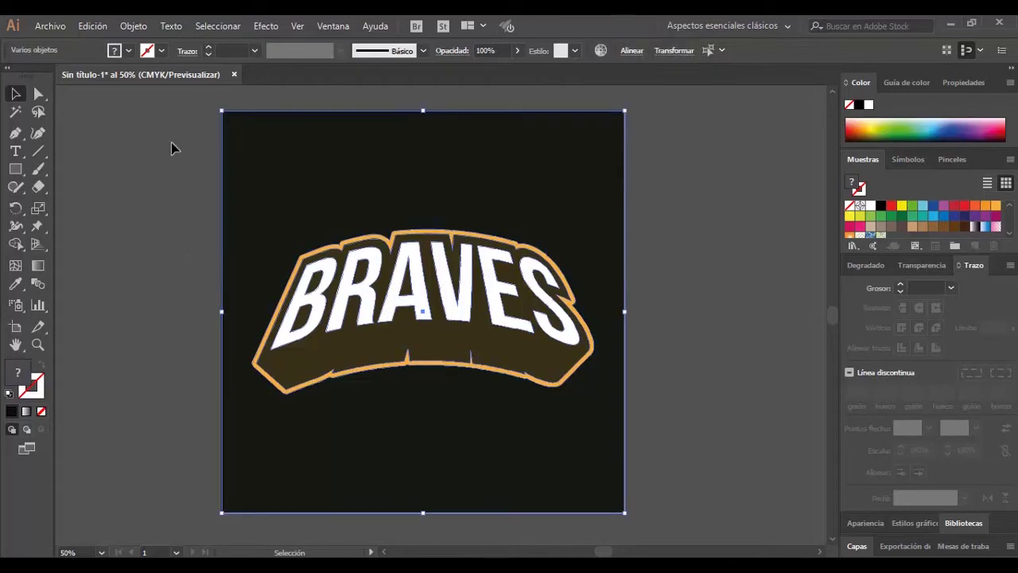
key(Delete)
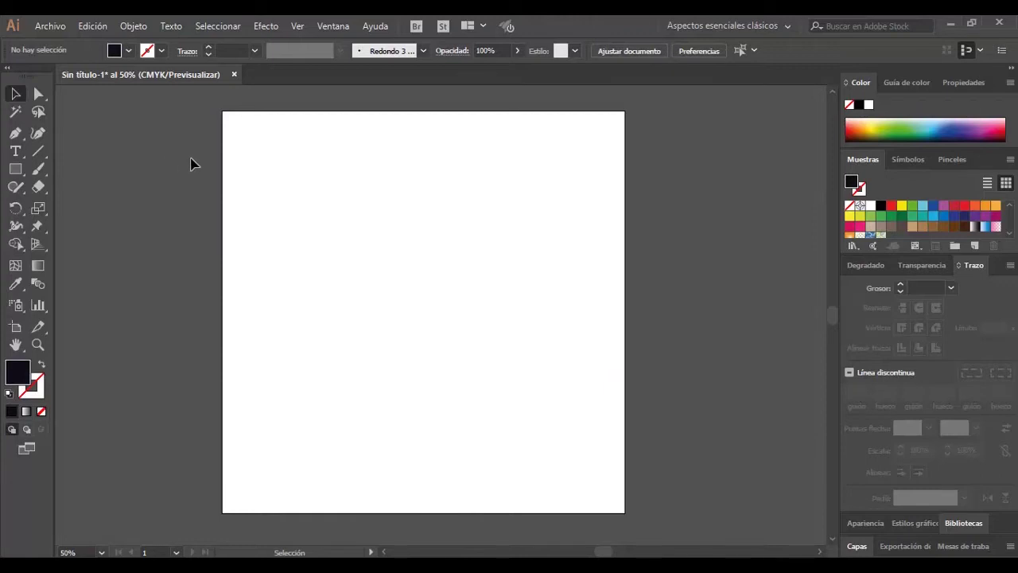
Type BRAVES in Bebas Neue and enlarge it to about 152 pt on the artboard
key(t)
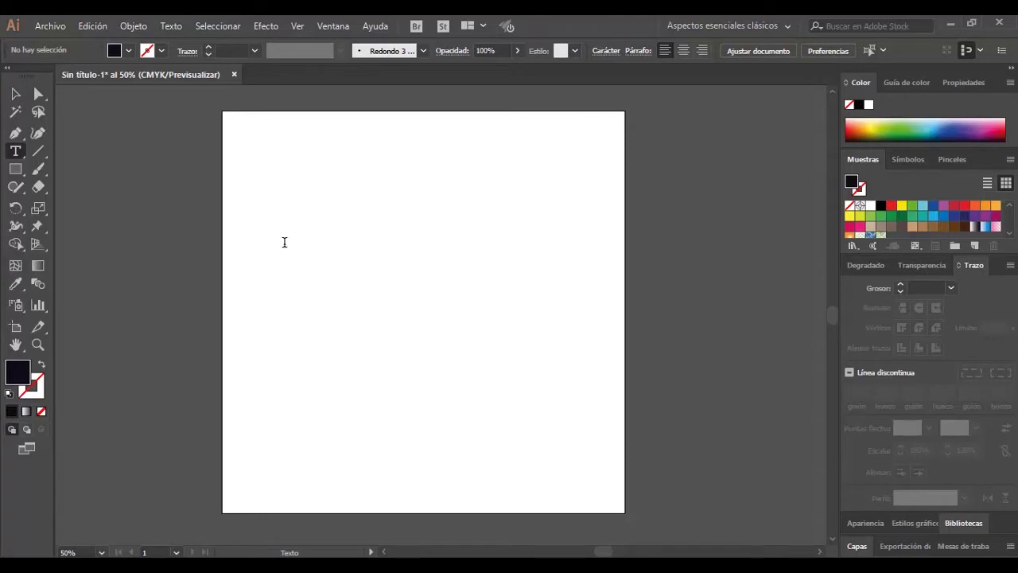
click(284, 242)
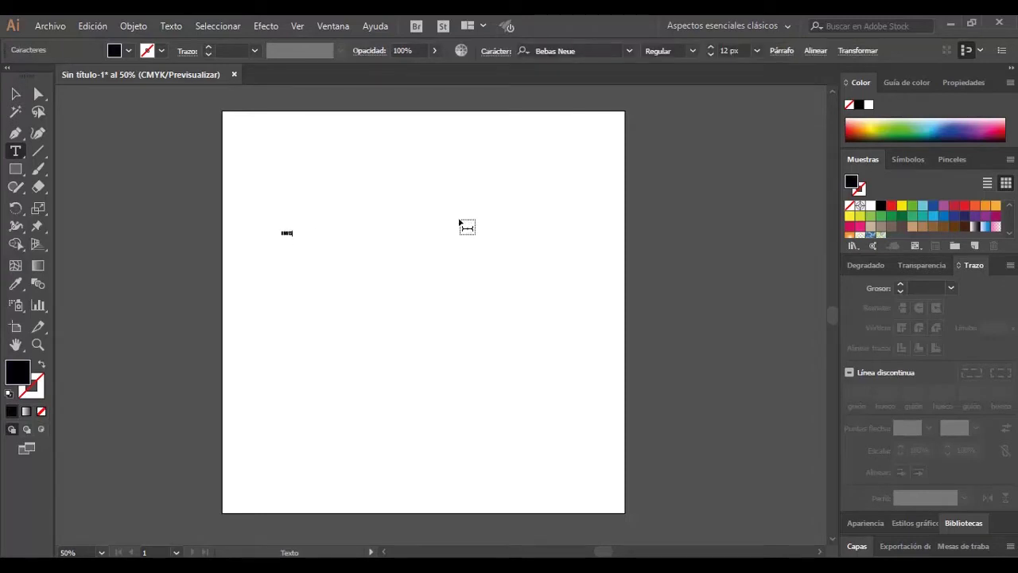
click(24, 95)
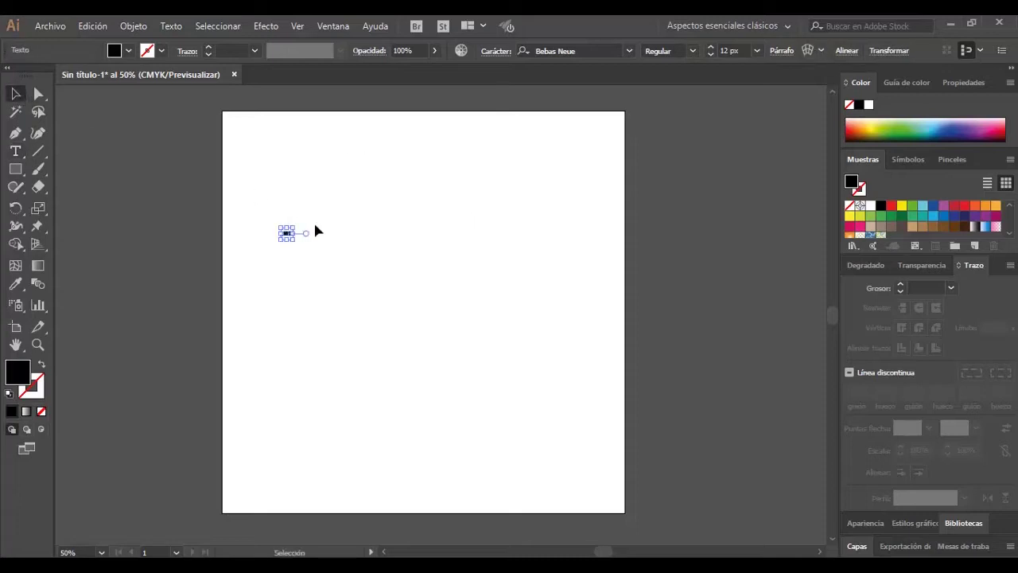
drag(303, 242, 433, 335)
drag(358, 306, 378, 256)
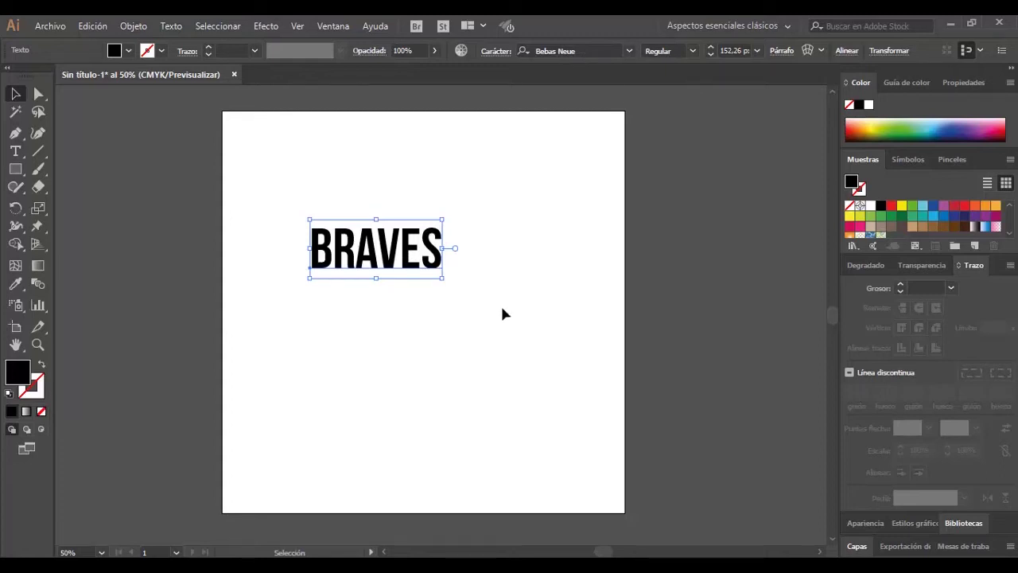
Convert the BRAVES text to outlines, then scale it up and reposition it
right_click(406, 245)
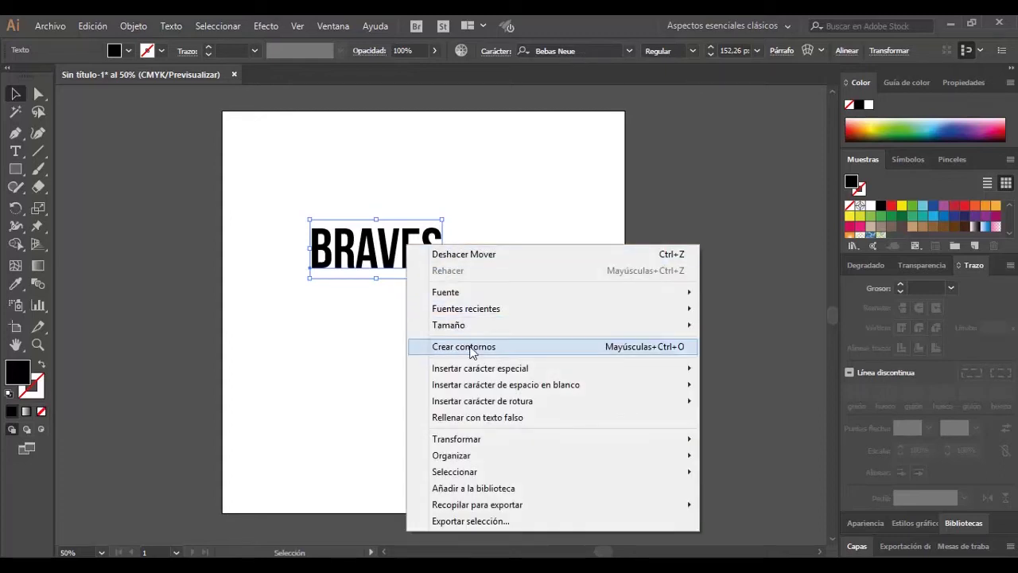
click(473, 347)
drag(443, 272, 556, 350)
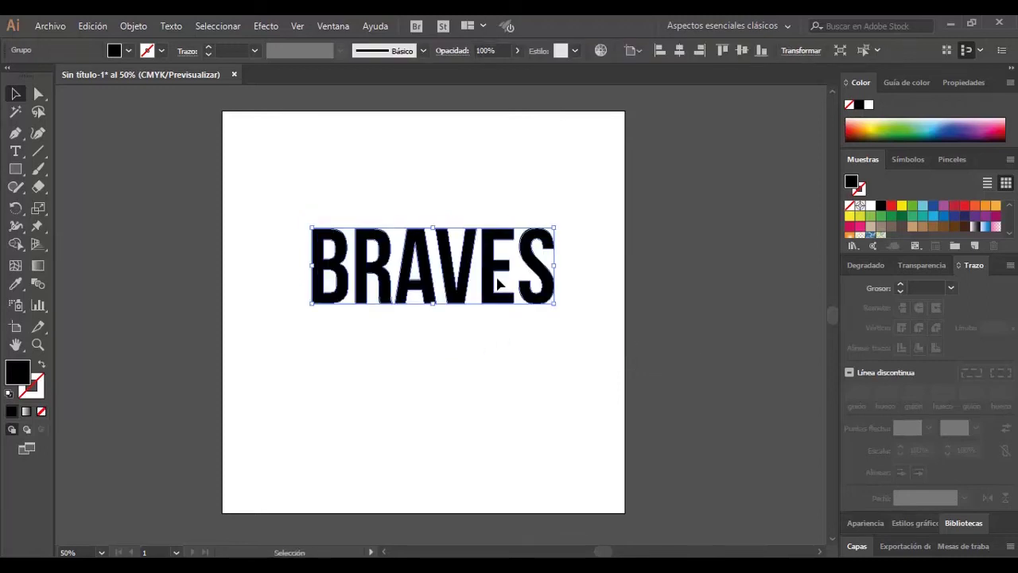
drag(478, 271, 448, 297)
Give the BRAVES letters a 40 px black stroke with sharp miter joins
key(a)
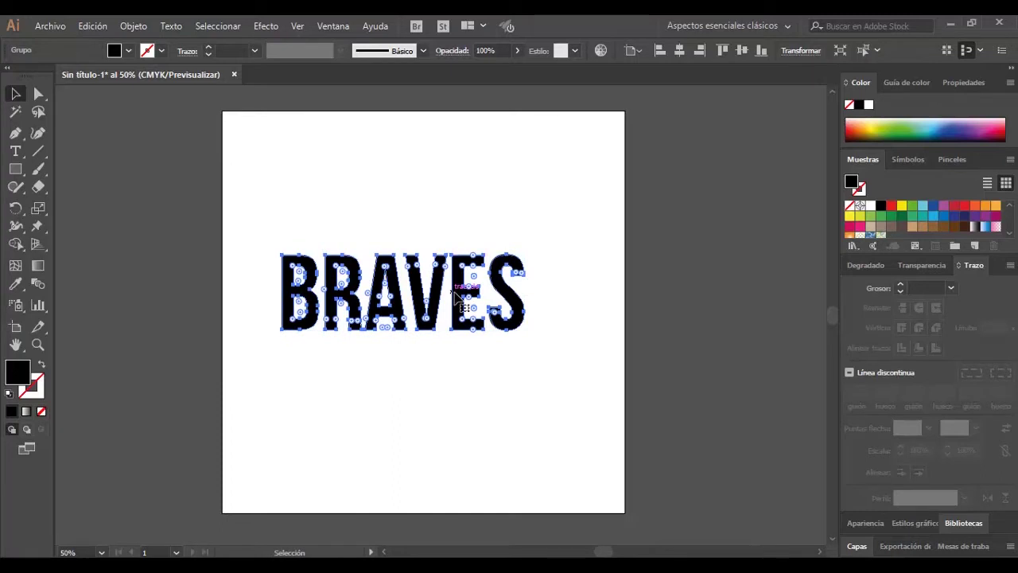
key(v)
click(207, 47)
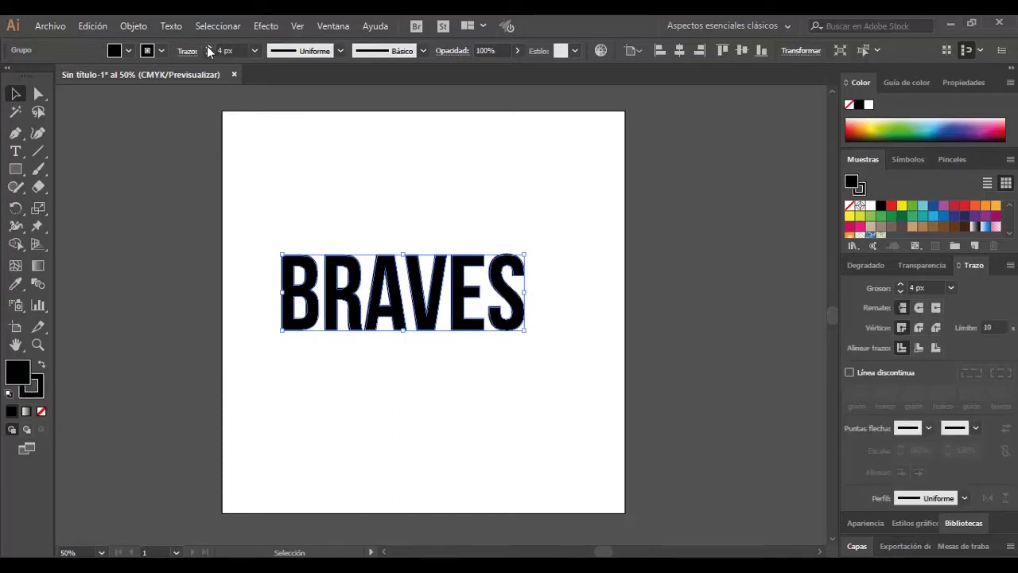
click(207, 48)
click(208, 48)
click(207, 48)
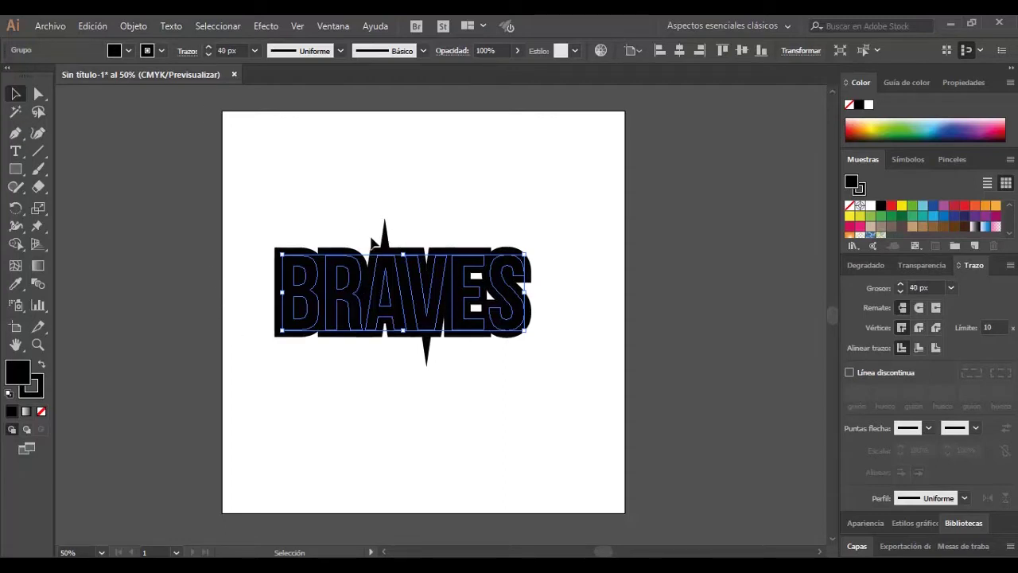
click(919, 327)
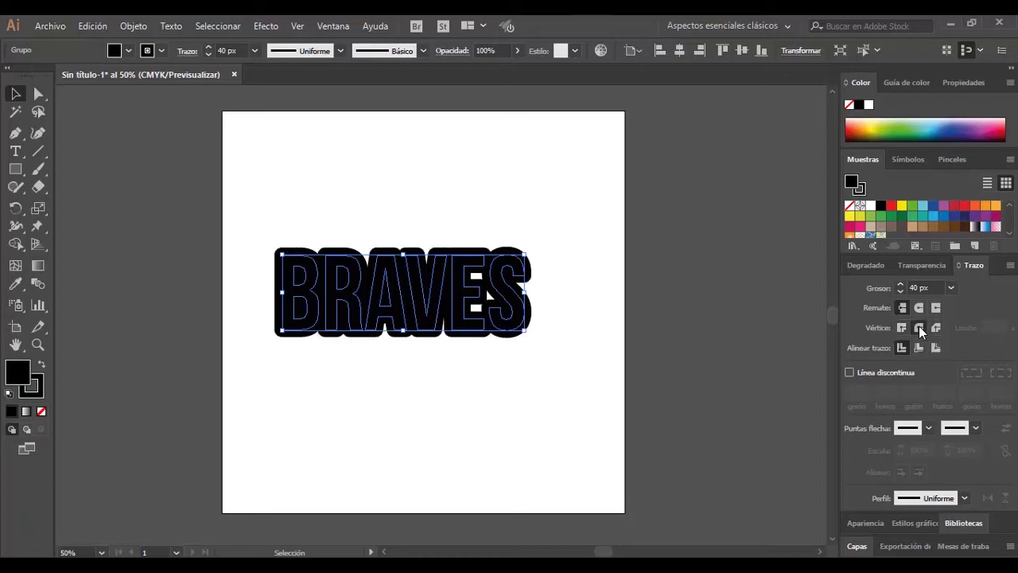
click(901, 327)
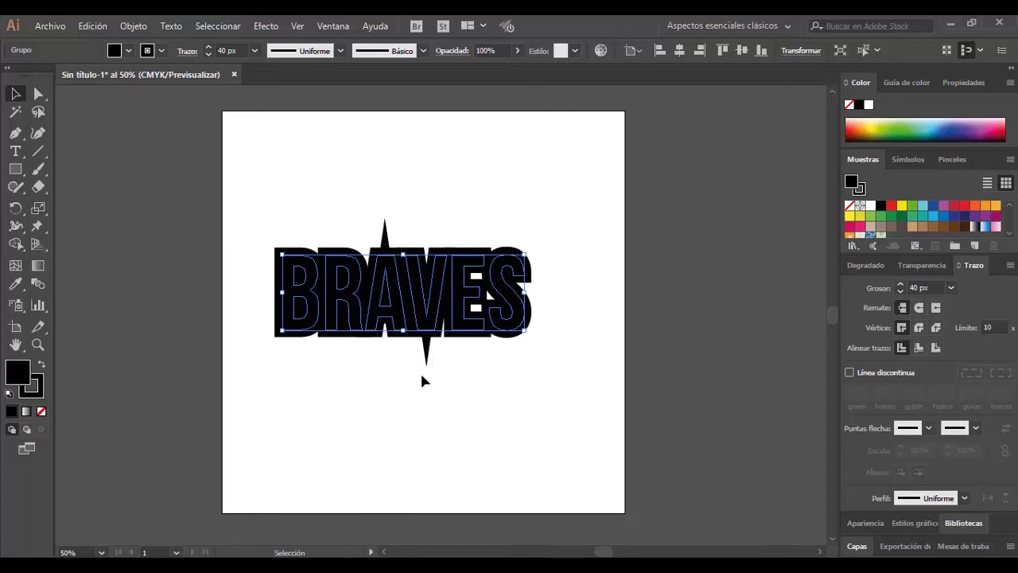
Expand the stroked letters into solid shapes with Object > Expand
click(133, 25)
click(213, 167)
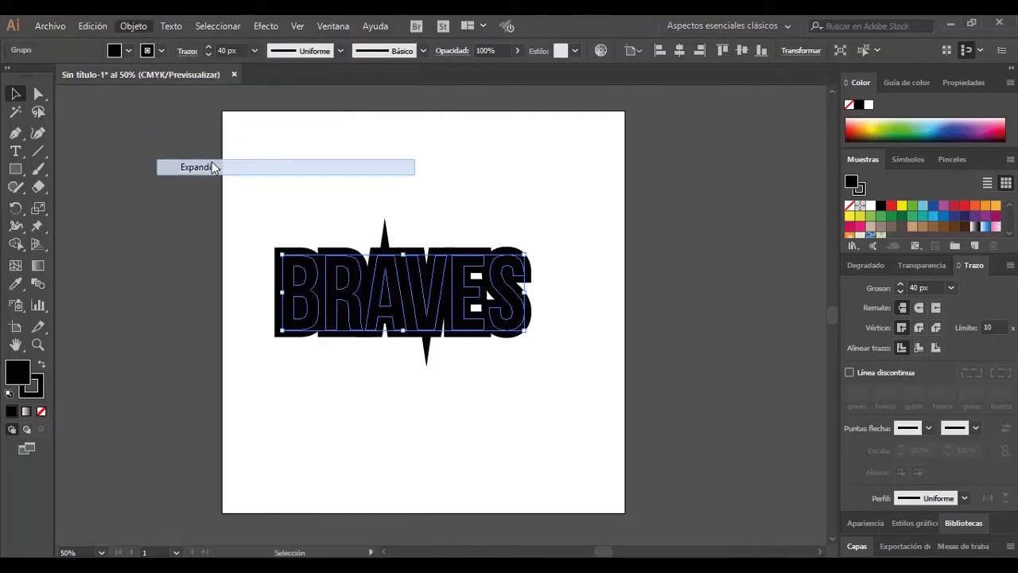
click(103, 232)
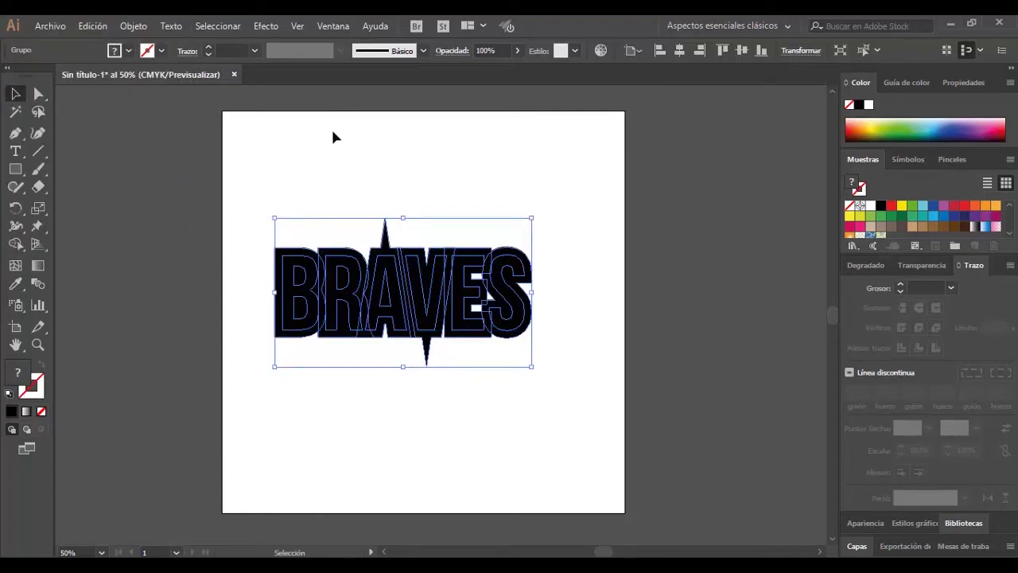
Unite the outlines with Pathfinder and fill the merged shape yellow
click(333, 27)
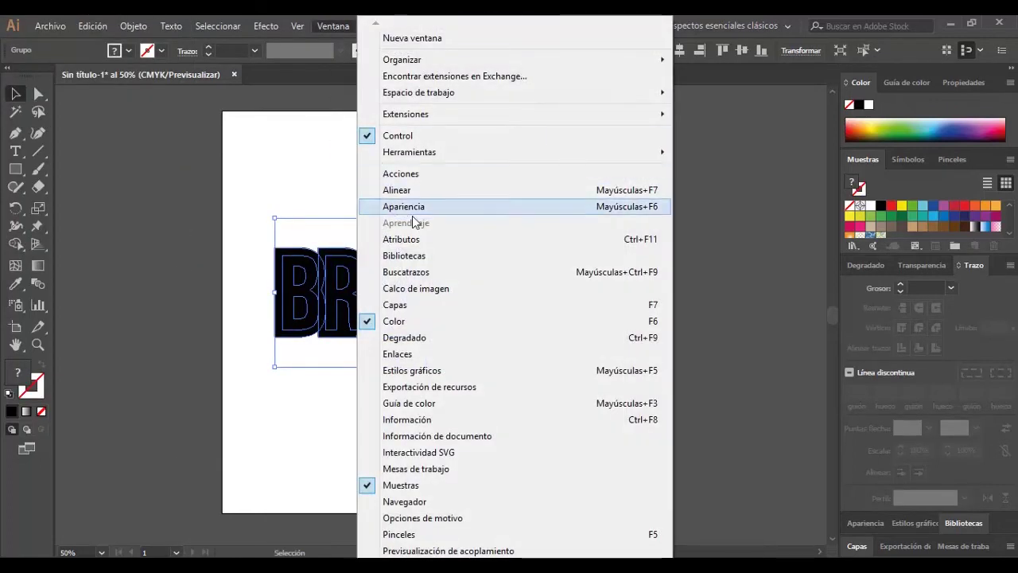
click(405, 272)
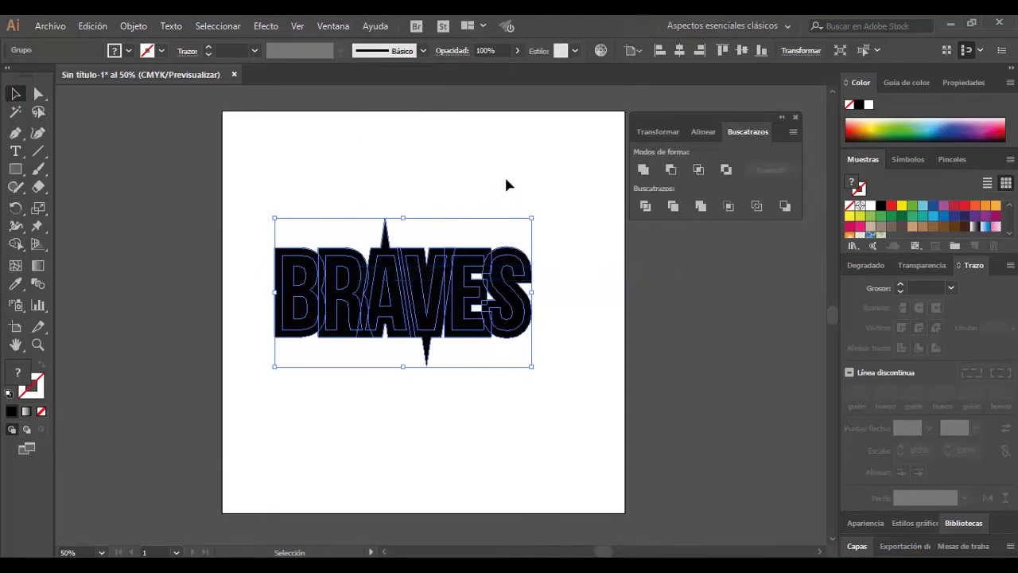
click(643, 171)
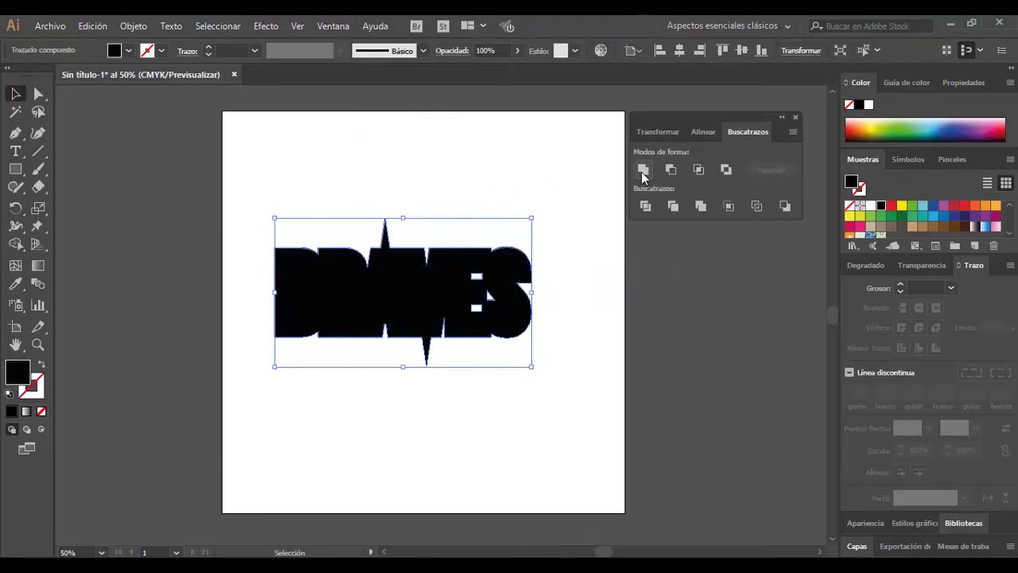
click(878, 135)
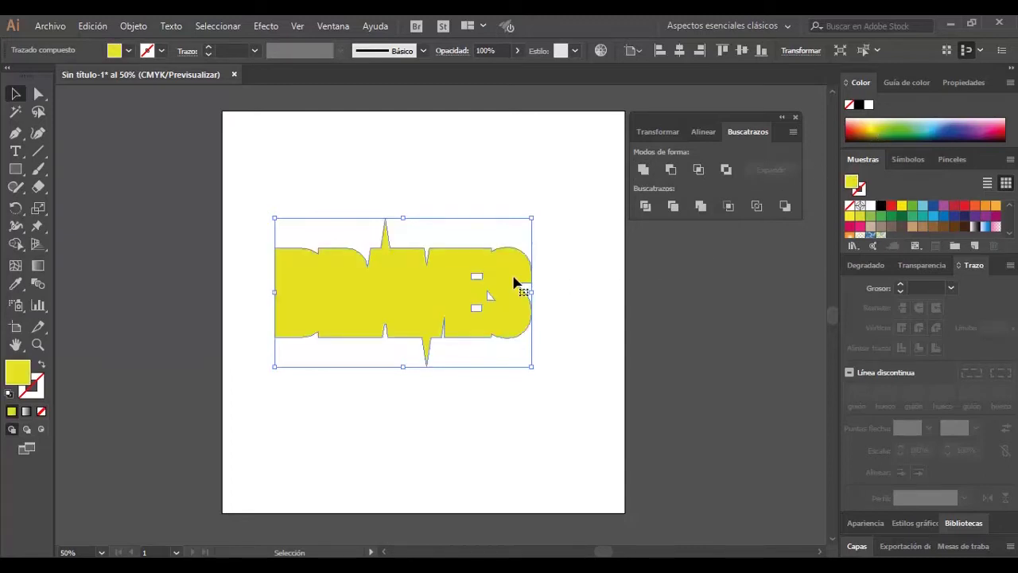
Send the yellow shape to the back, behind the black letters
key(ctrl+bracketleft)
right_click(488, 254)
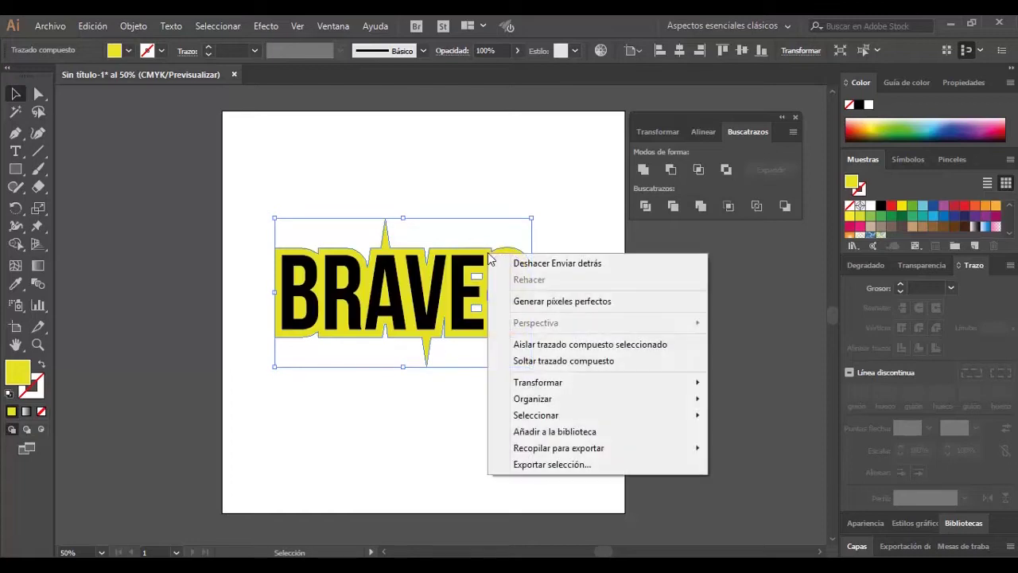
mouse_move(532, 398)
click(378, 452)
Zoom to 150% and delete the spike anchor points above the A and below the V
key(z)
click(416, 319)
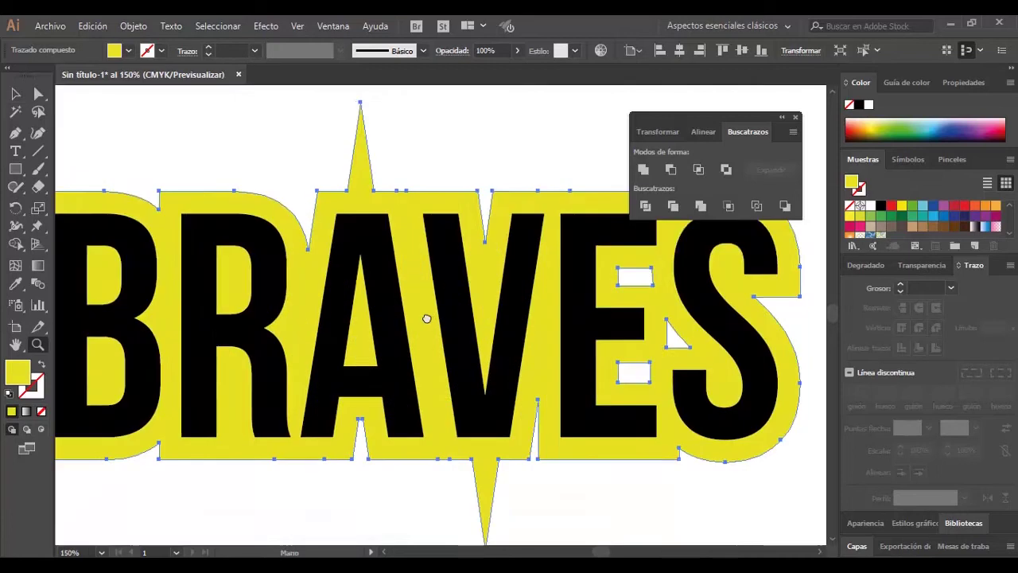
key(p)
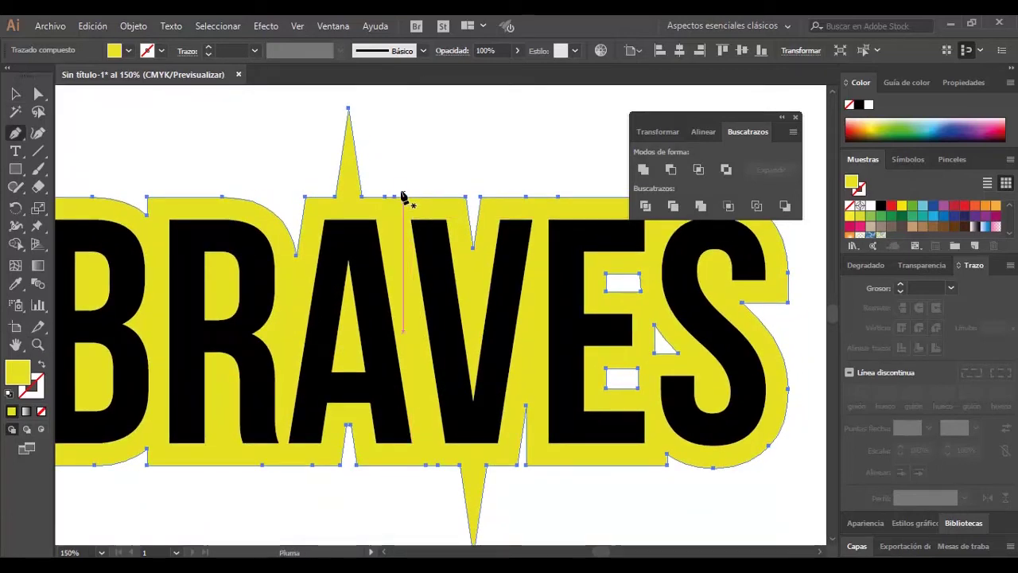
click(349, 110)
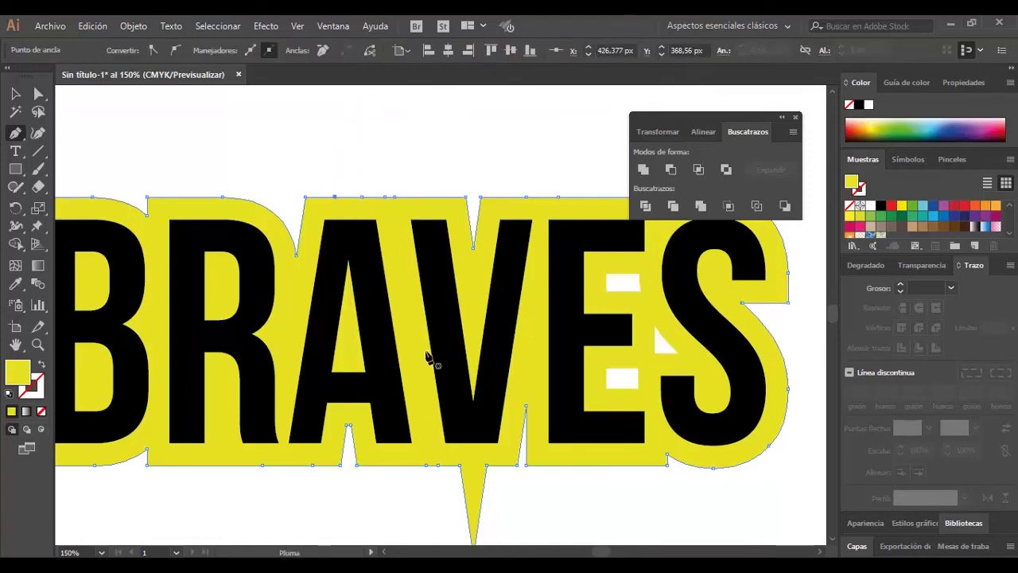
scroll(465, 454, down, 3)
click(474, 470)
scroll(432, 390, up, 2)
scroll(432, 389, right, 3)
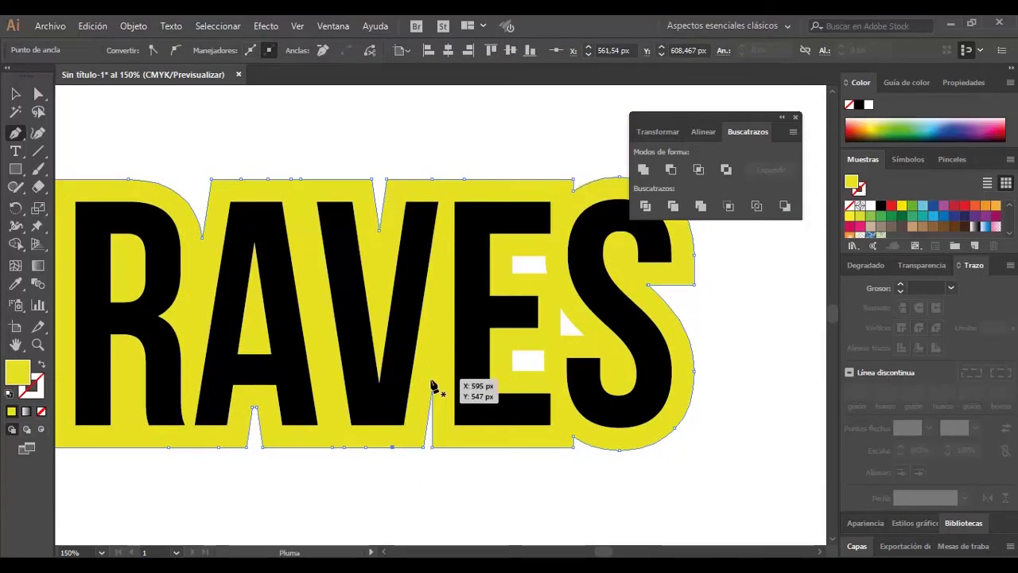
Fill the gaps inside the E with the Shape Builder, then zoom out to the full artboard
key(shift+m)
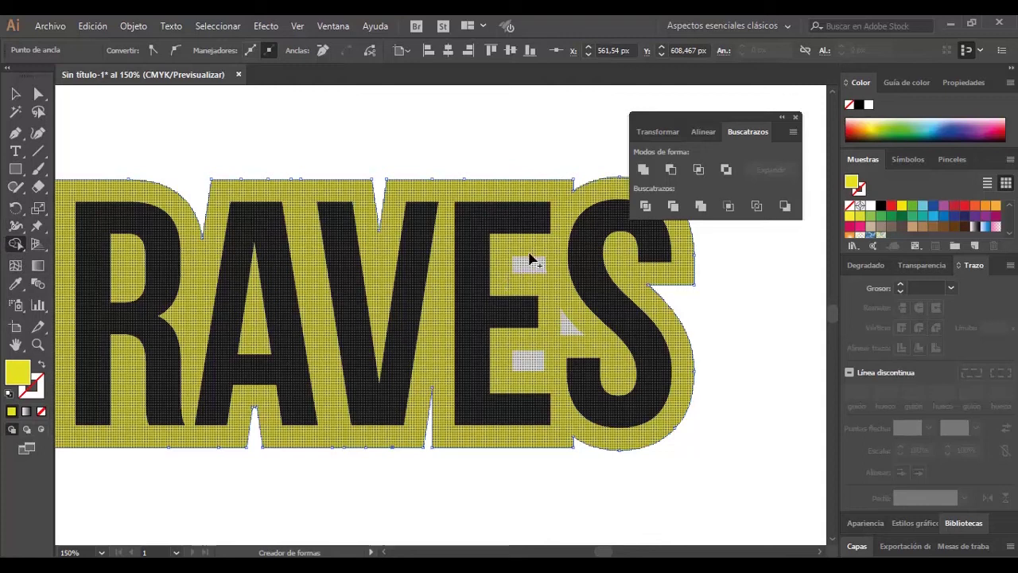
drag(531, 259, 541, 326)
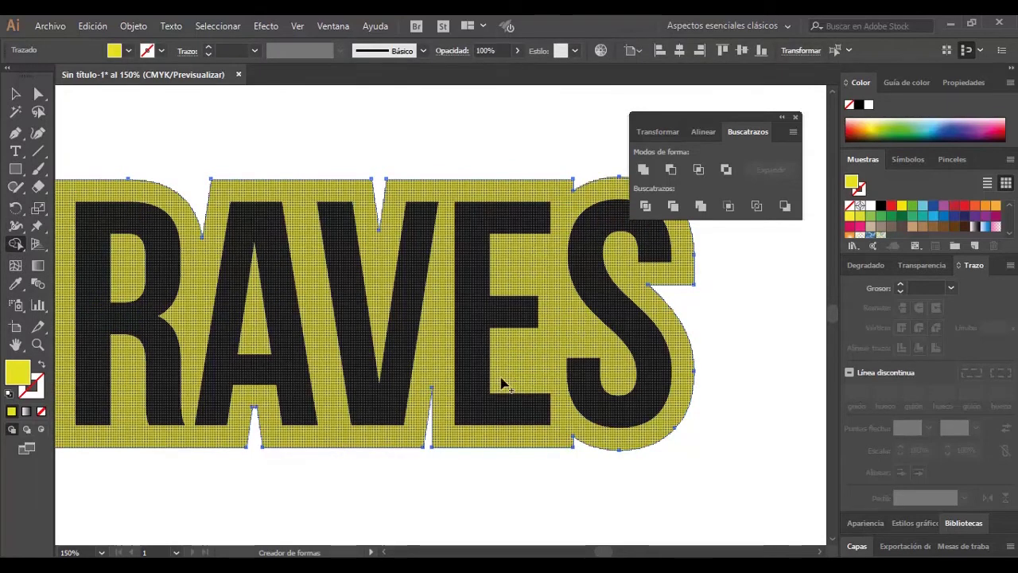
drag(432, 352, 577, 333)
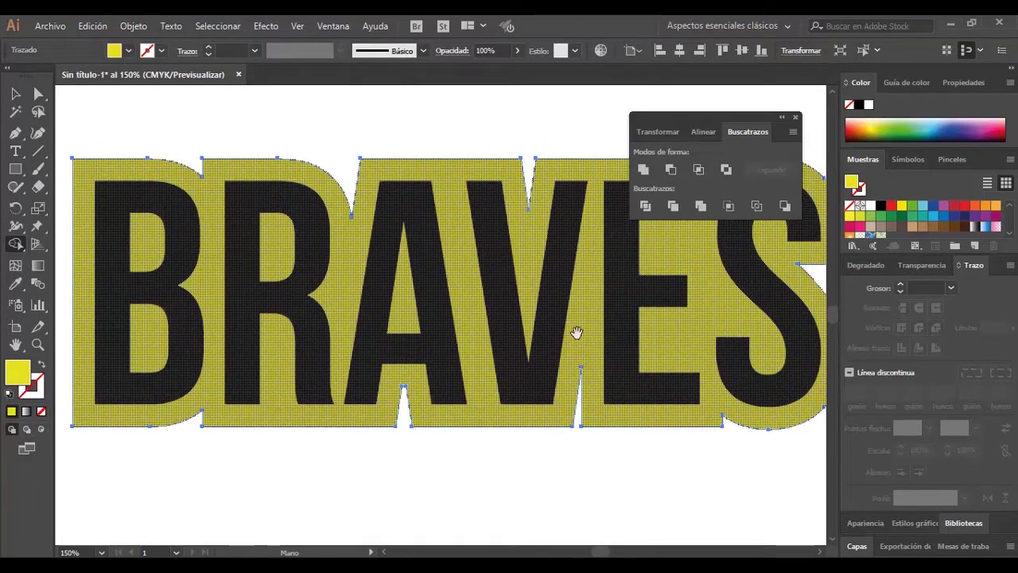
key(v)
key(ctrl+0)
key(ctrl+a)
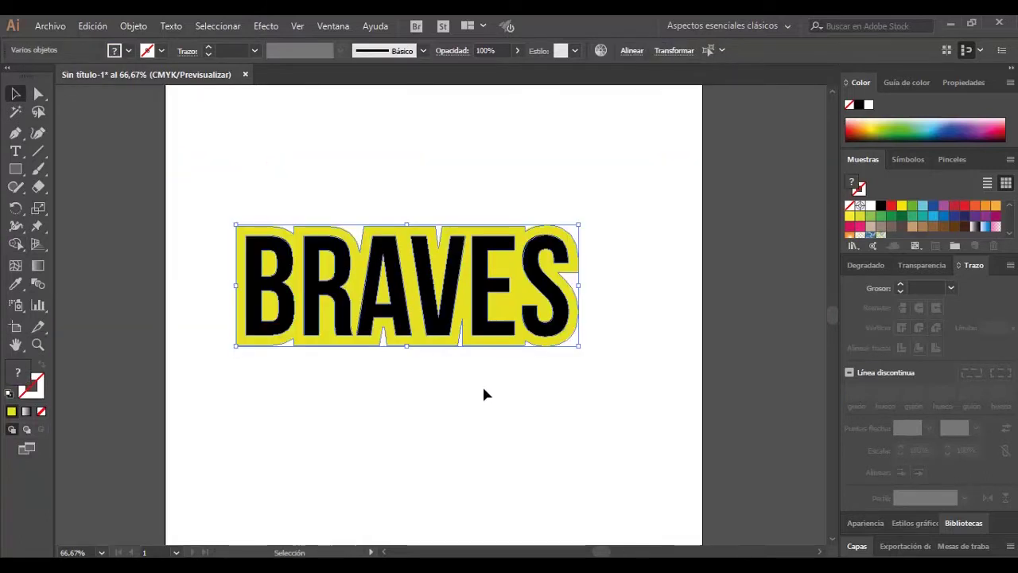
Warp the lettering with an Arc envelope: 25% bend, 14% vertical distortion
click(133, 26)
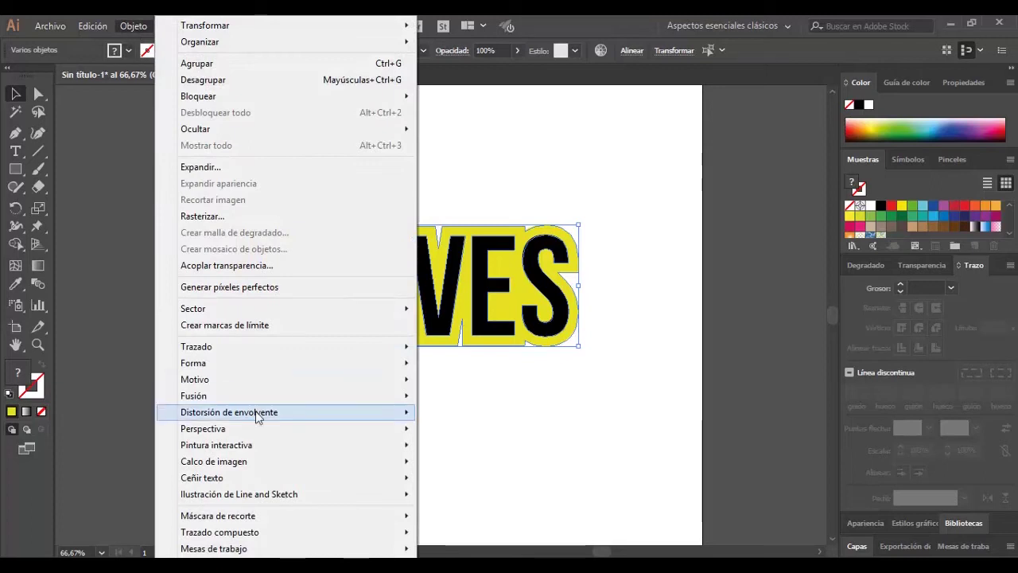
mouse_move(229, 412)
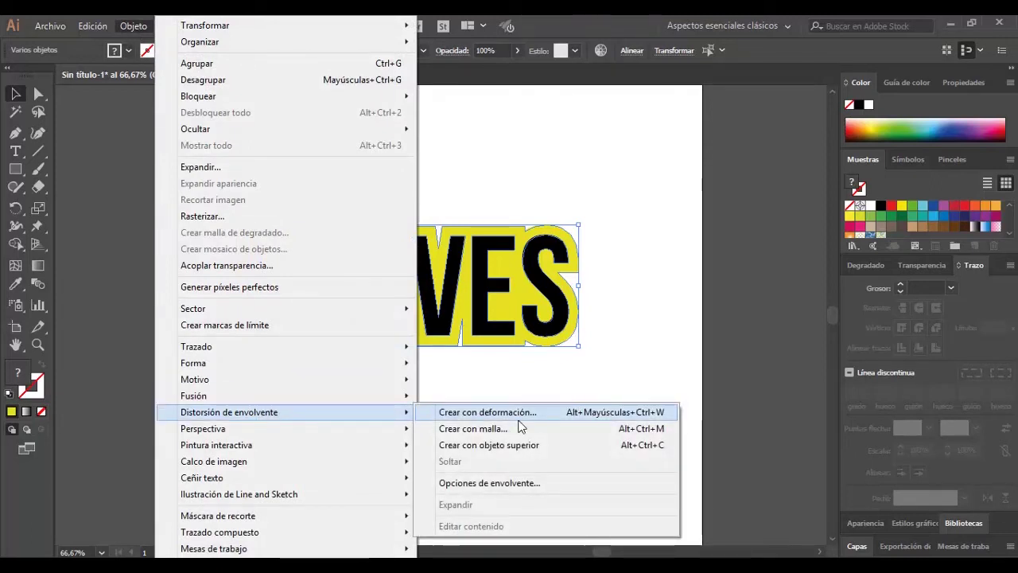
click(523, 415)
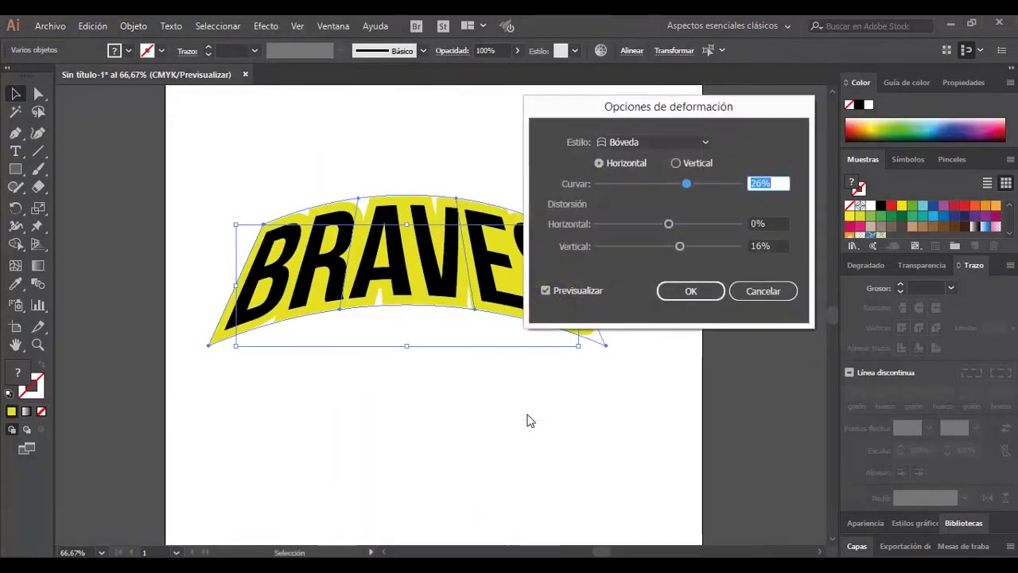
click(704, 140)
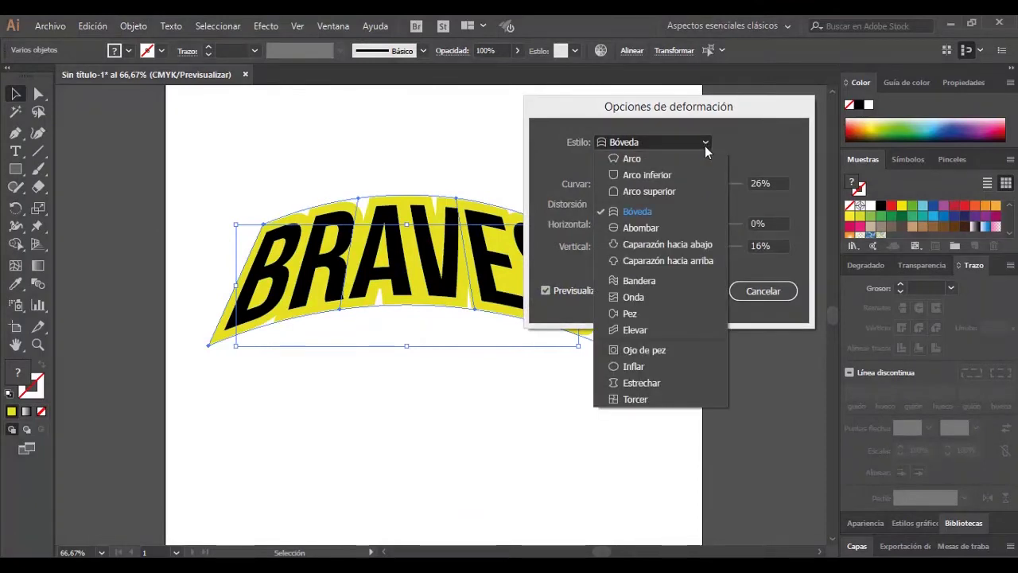
click(668, 210)
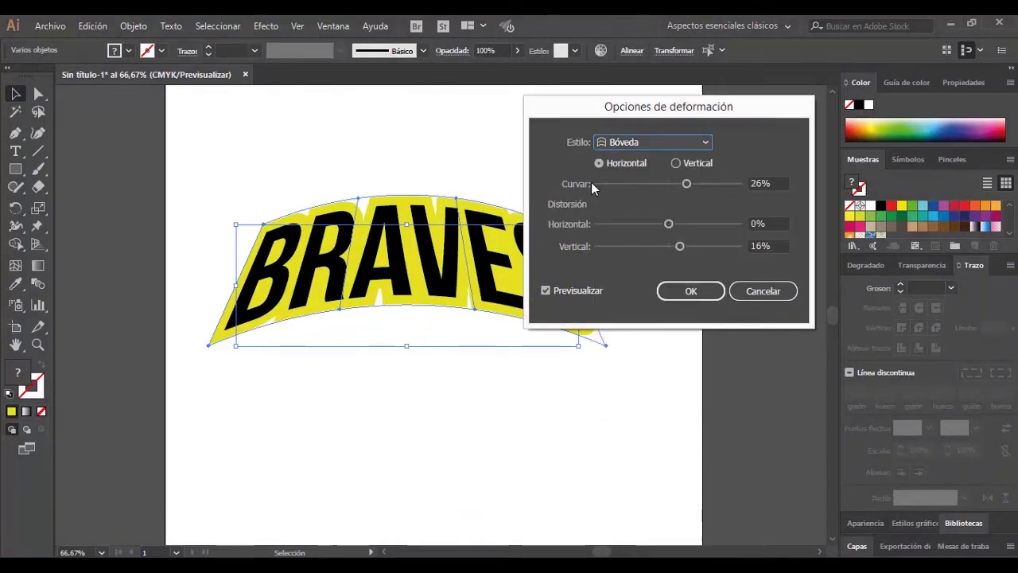
click(754, 185)
key(Down)
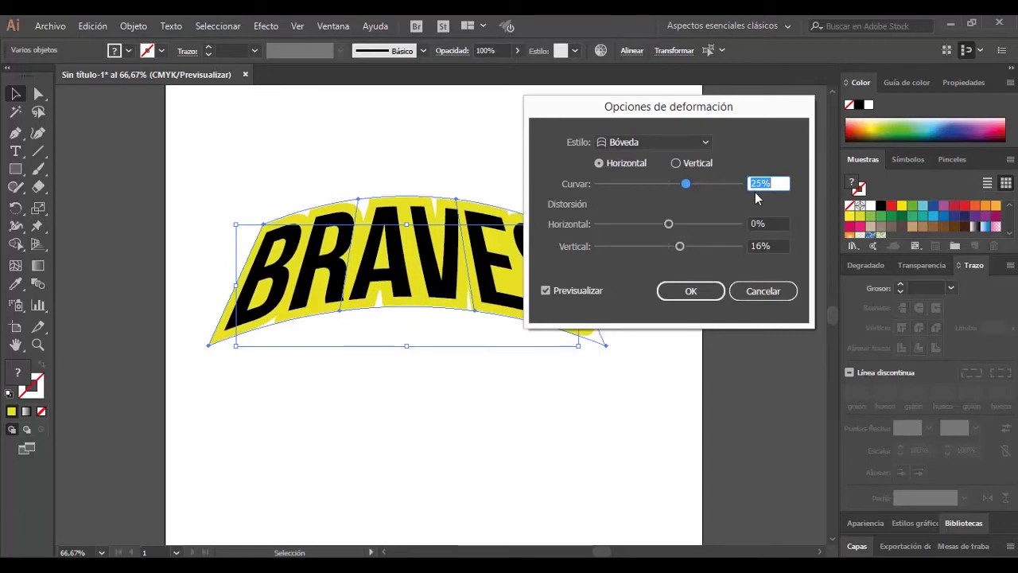
key(Down)
key(Down)
key(Up)
key(Up)
click(772, 246)
key(Down)
key(Down)
click(719, 289)
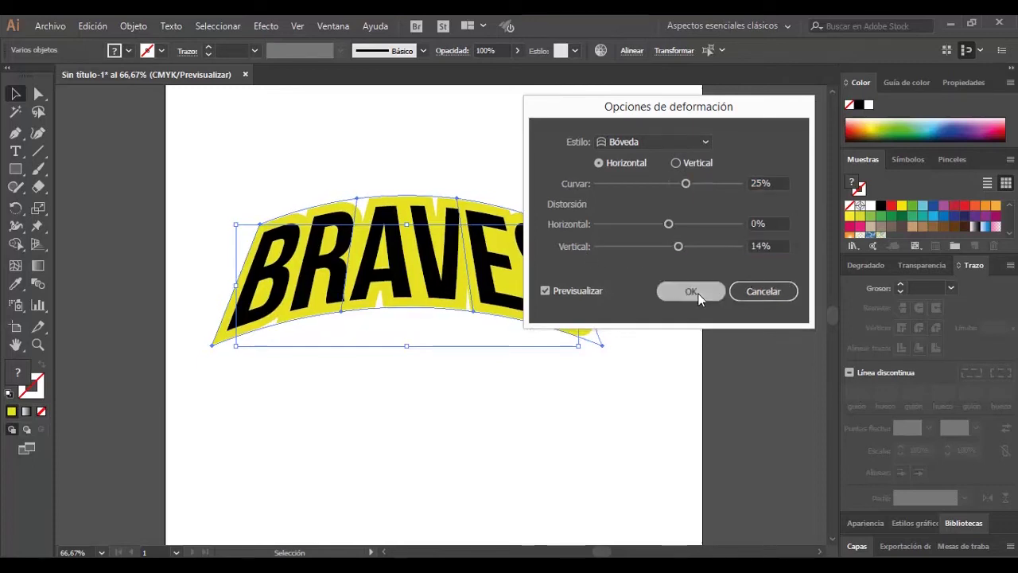
Expand the warped lettering into outlines with Object > Expand
click(125, 27)
click(213, 166)
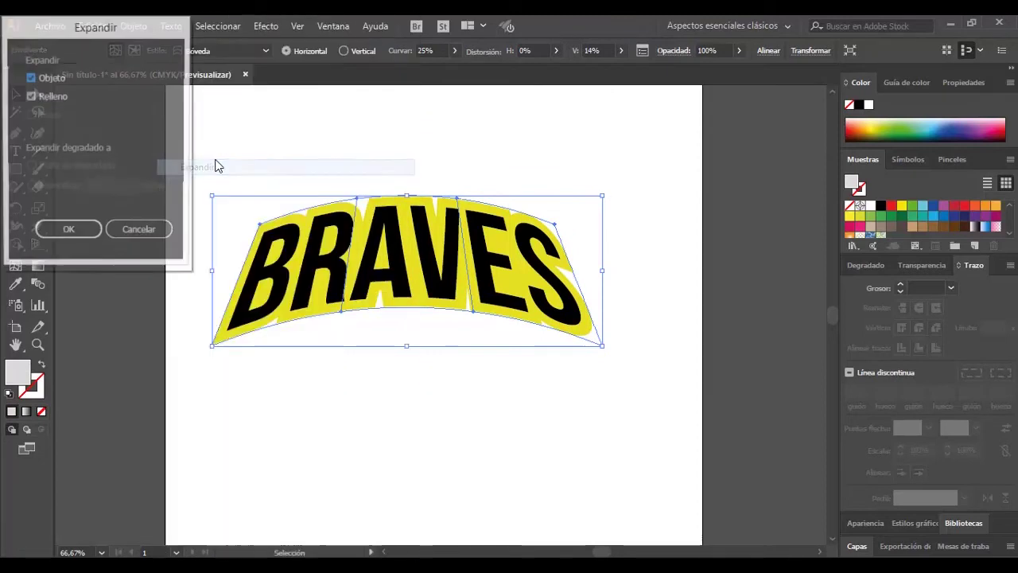
click(63, 233)
Ungroup the lettering and place a copy of the yellow outline slightly lower
right_click(418, 235)
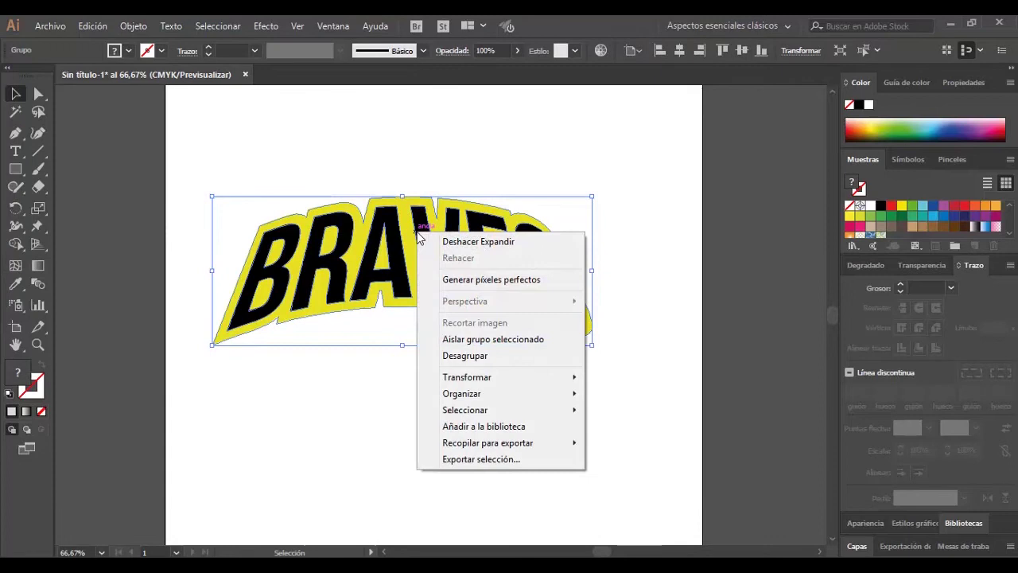
click(465, 355)
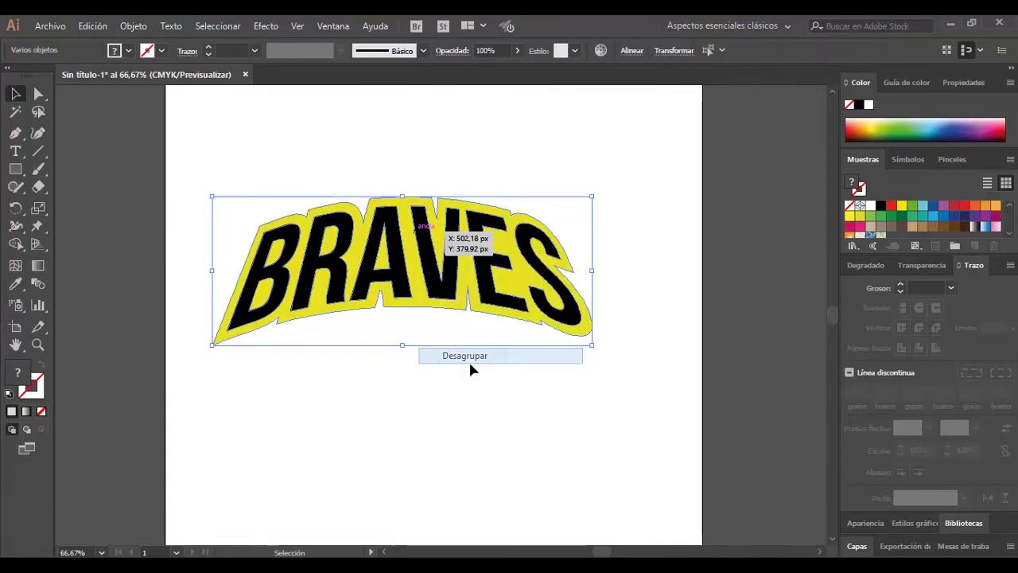
click(422, 309)
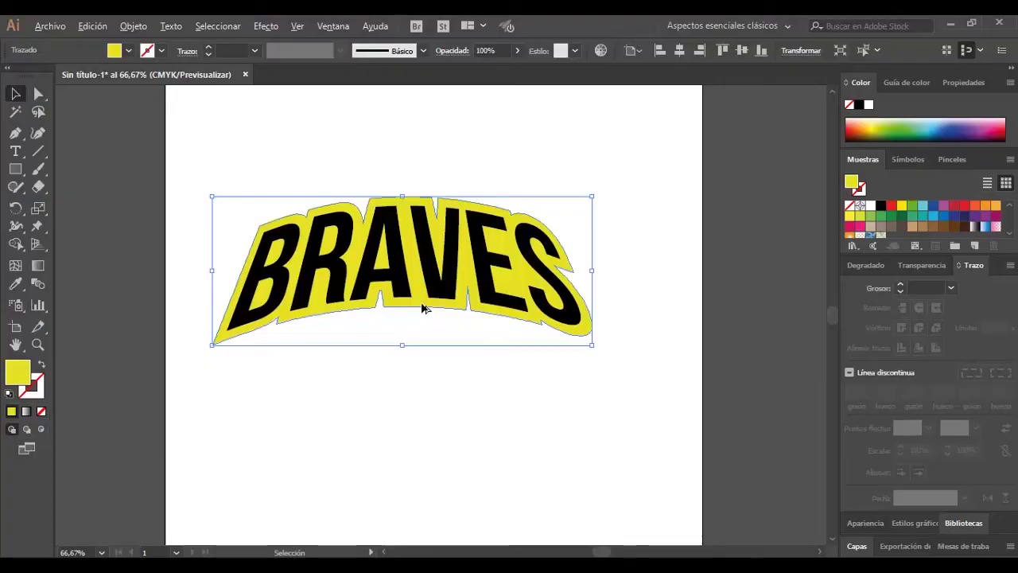
drag(423, 309, 416, 371)
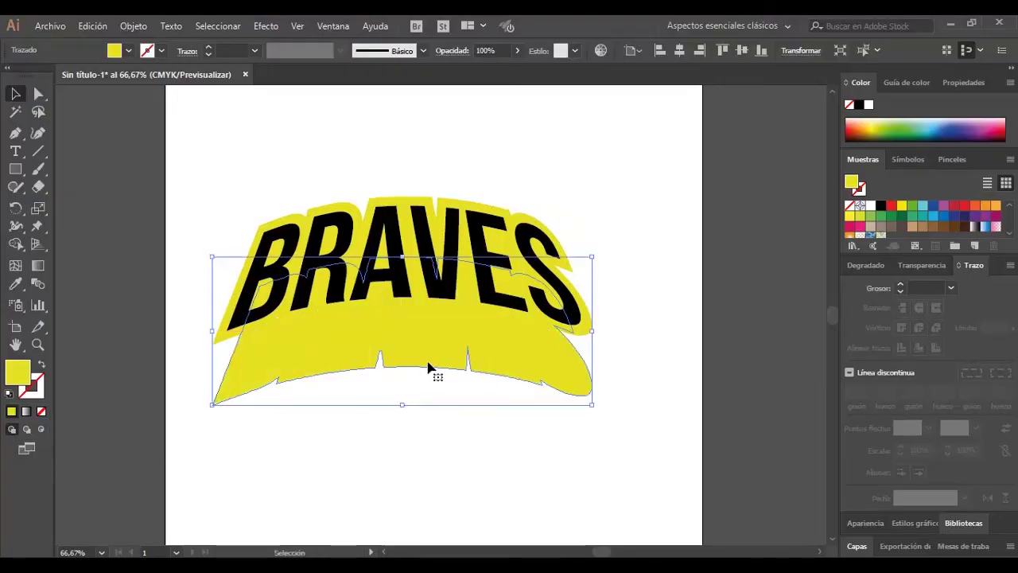
drag(470, 364, 469, 349)
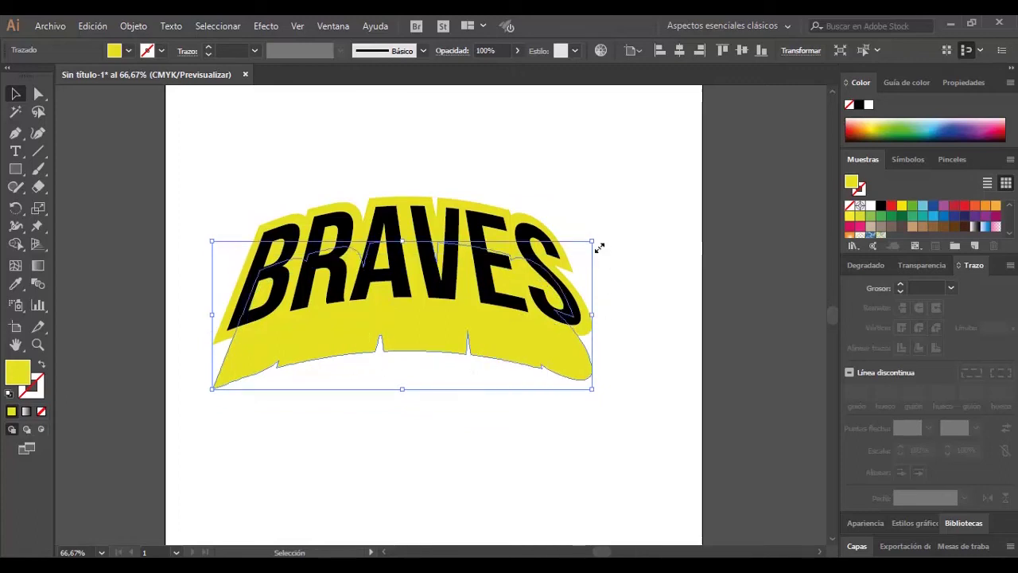
Scale the lower yellow copy narrower so it peeks out below, then deselect
drag(599, 248, 575, 262)
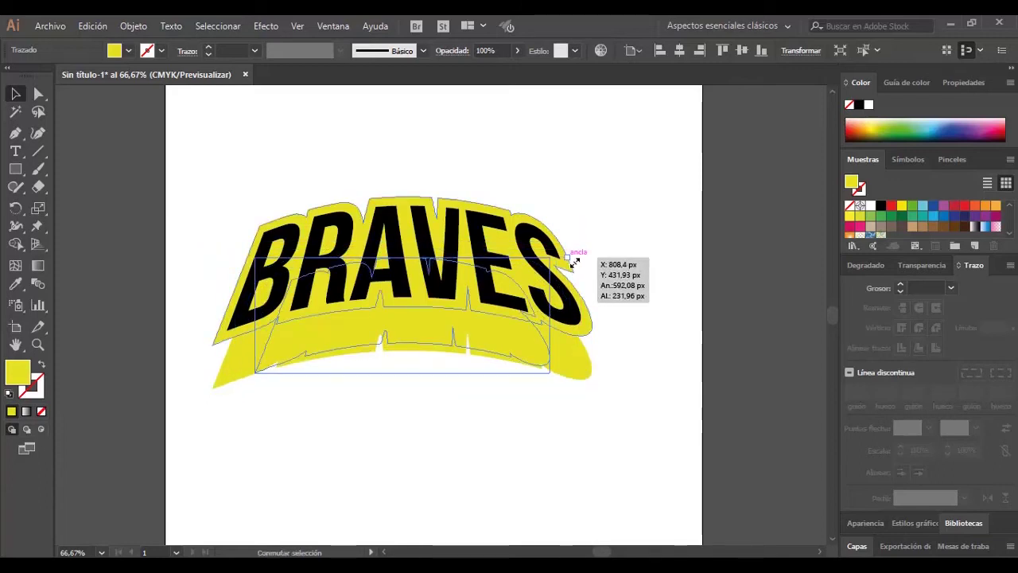
drag(570, 261, 570, 262)
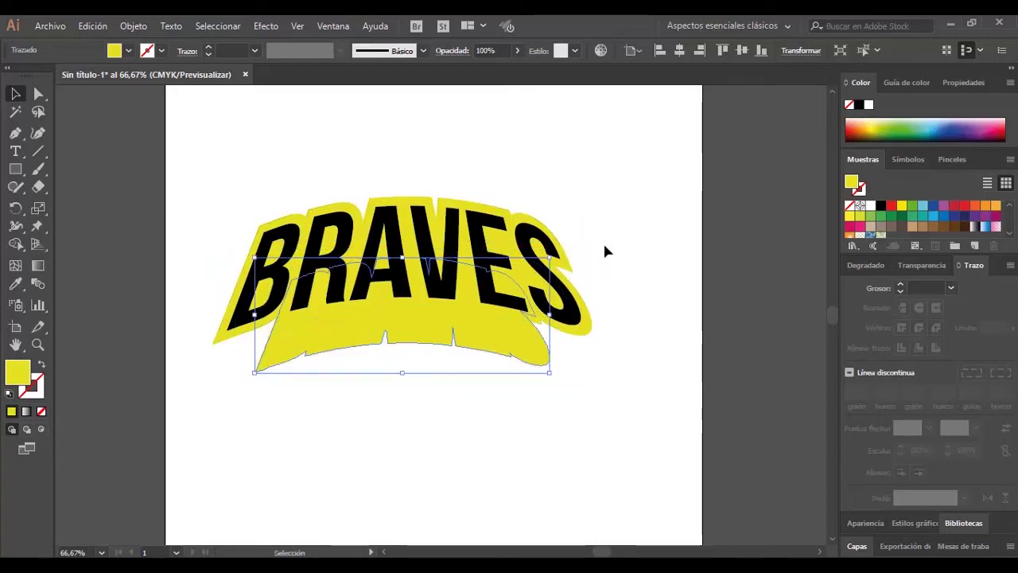
click(601, 251)
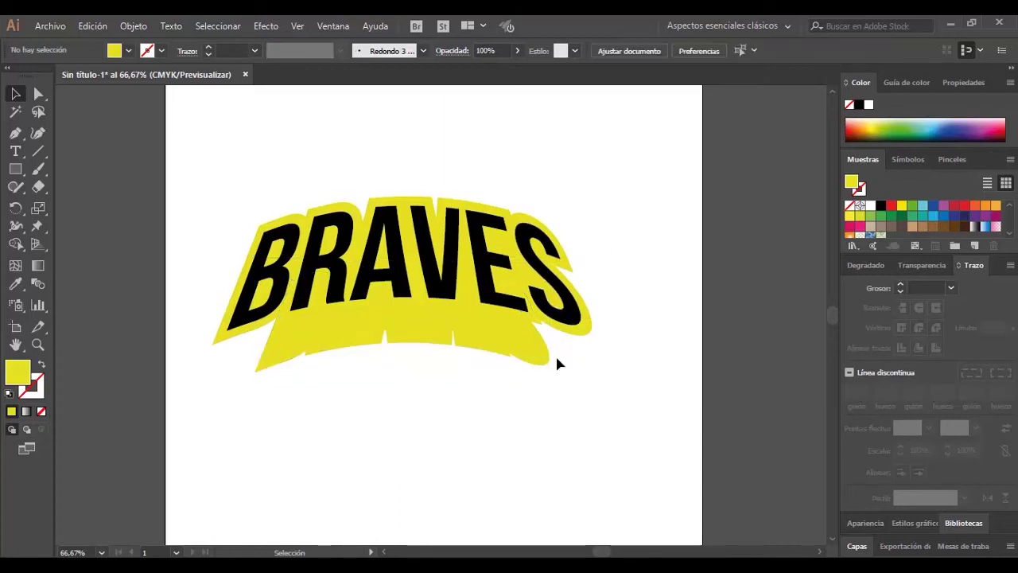
Zoom in and draw a closed yellow filler shape at the badge's left end
key(z)
drag(193, 302, 355, 433)
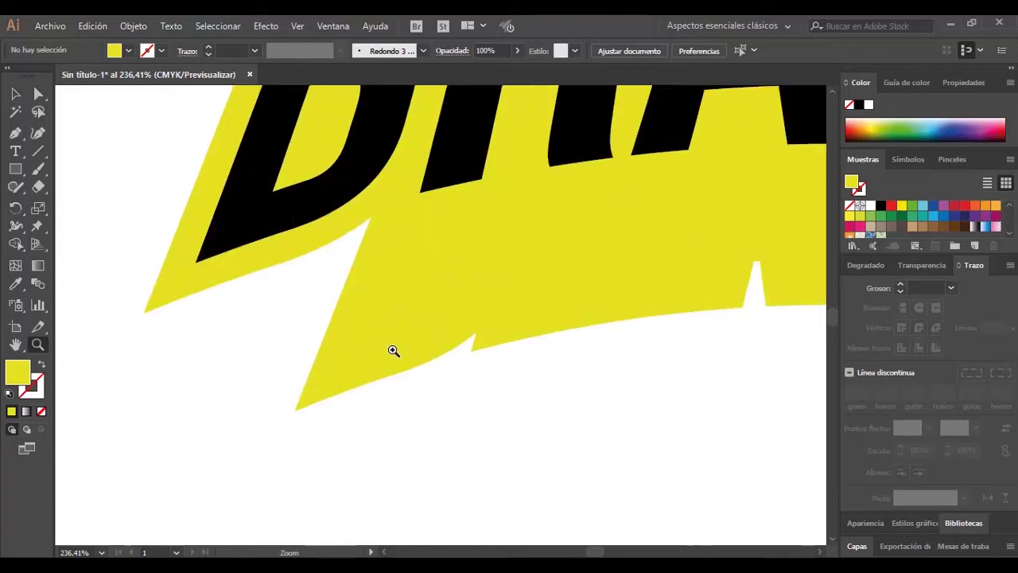
key(p)
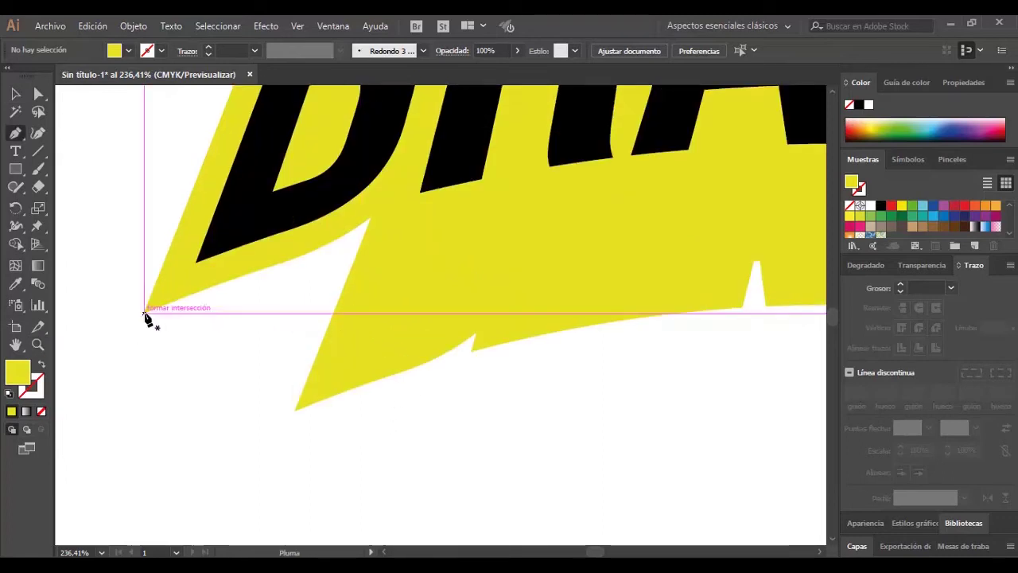
click(144, 312)
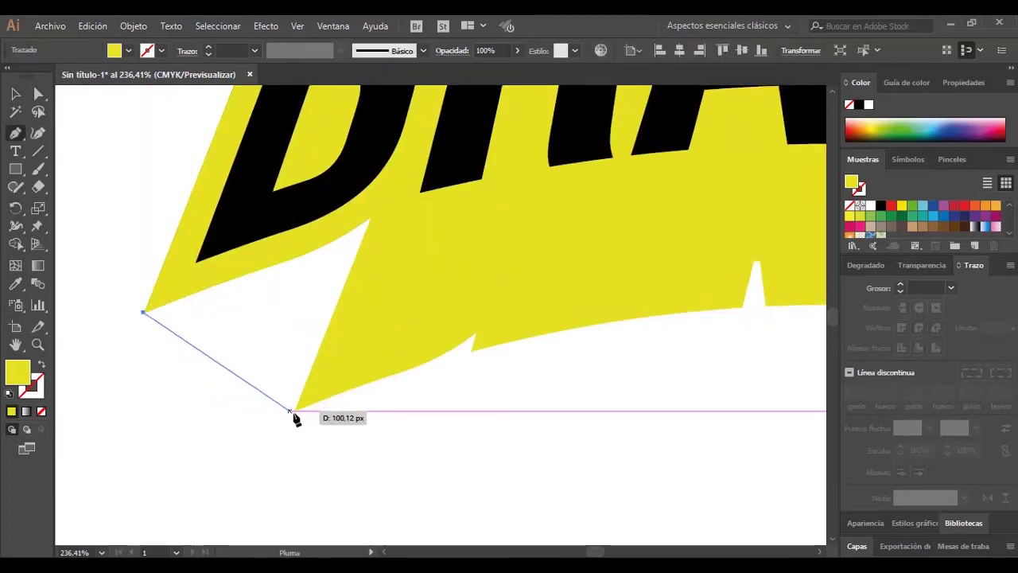
click(296, 410)
click(395, 255)
click(389, 192)
click(317, 230)
click(180, 285)
click(150, 312)
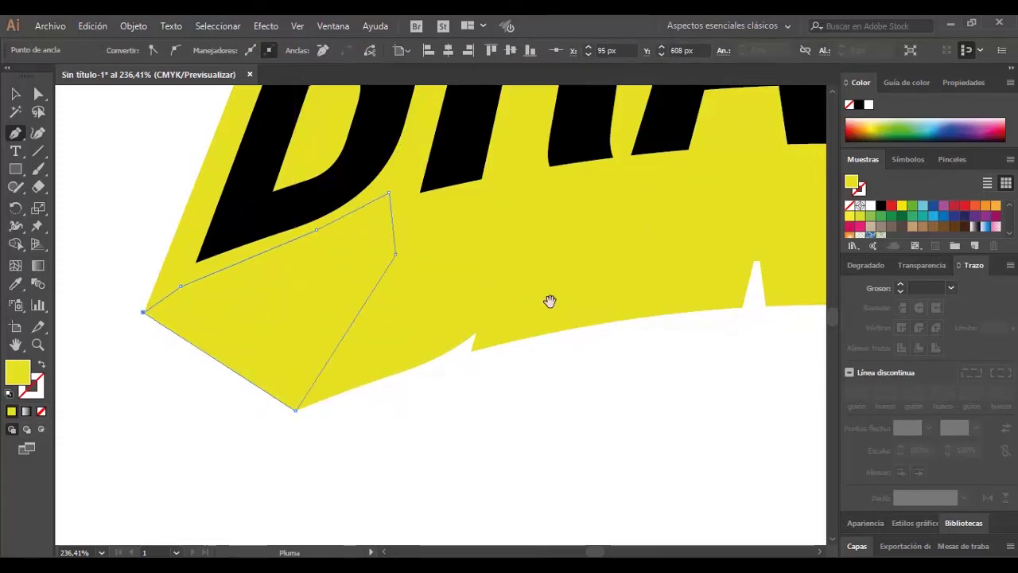
Draw a triangular filler shape at the badge's right end and adjust its corner points
drag(550, 300, 129, 369)
drag(550, 439, 207, 311)
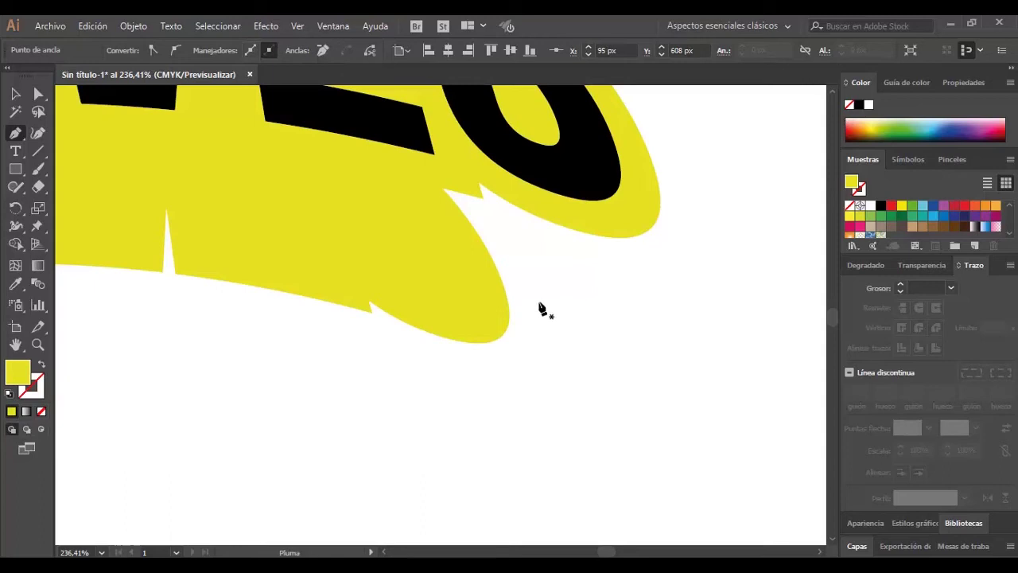
click(504, 331)
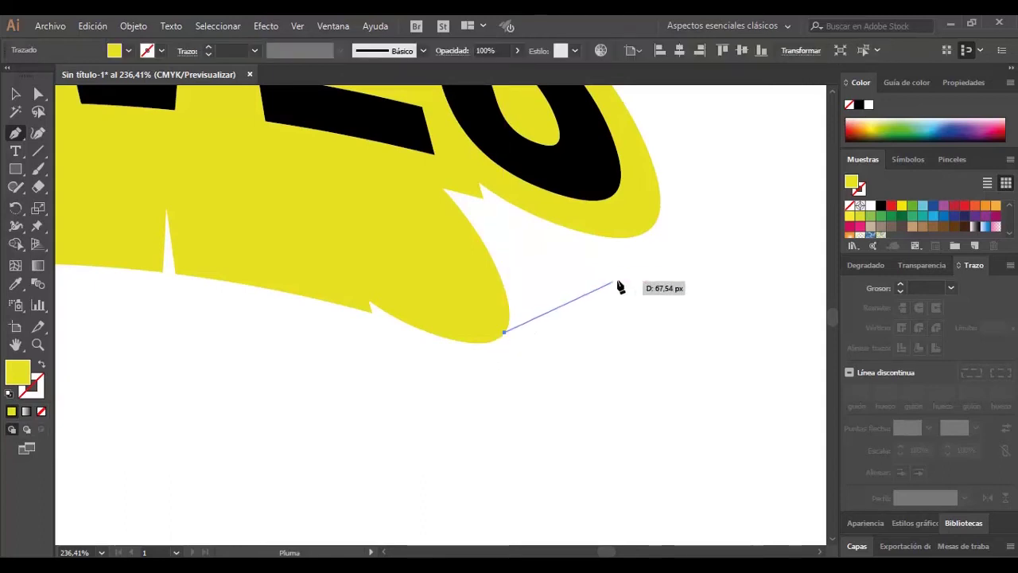
click(649, 231)
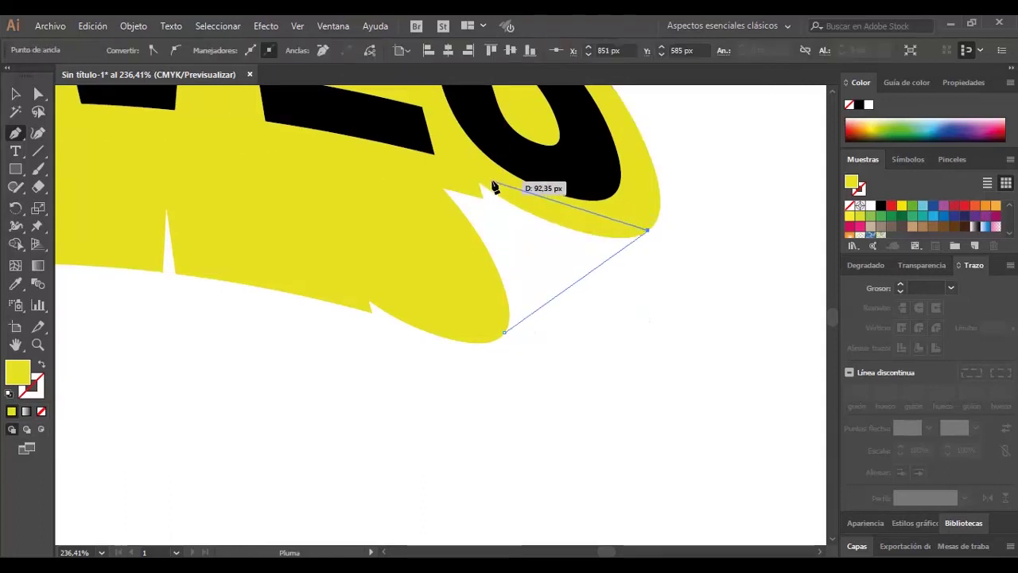
click(486, 175)
click(504, 332)
scroll(513, 342, up, 3)
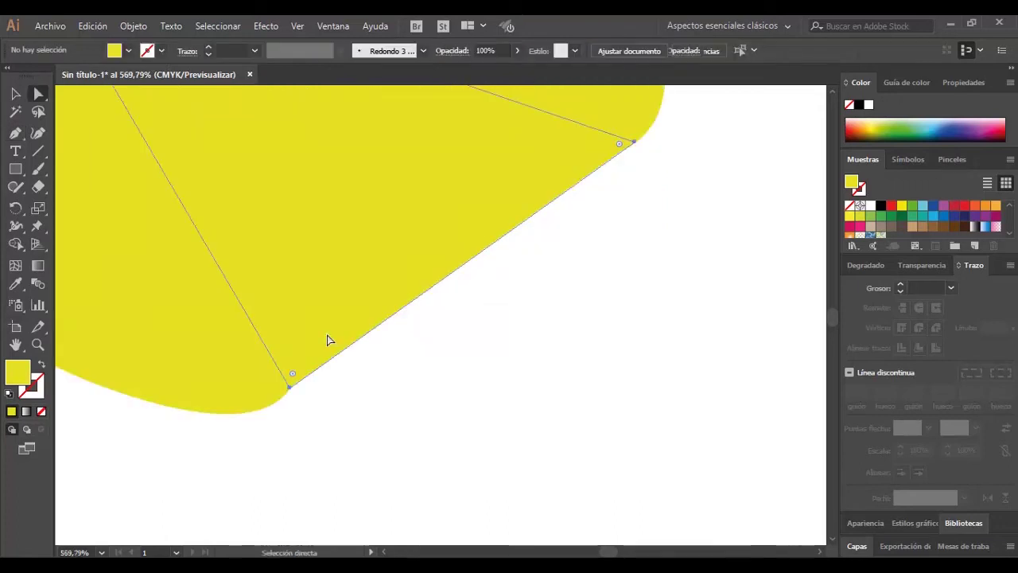
drag(296, 393, 277, 407)
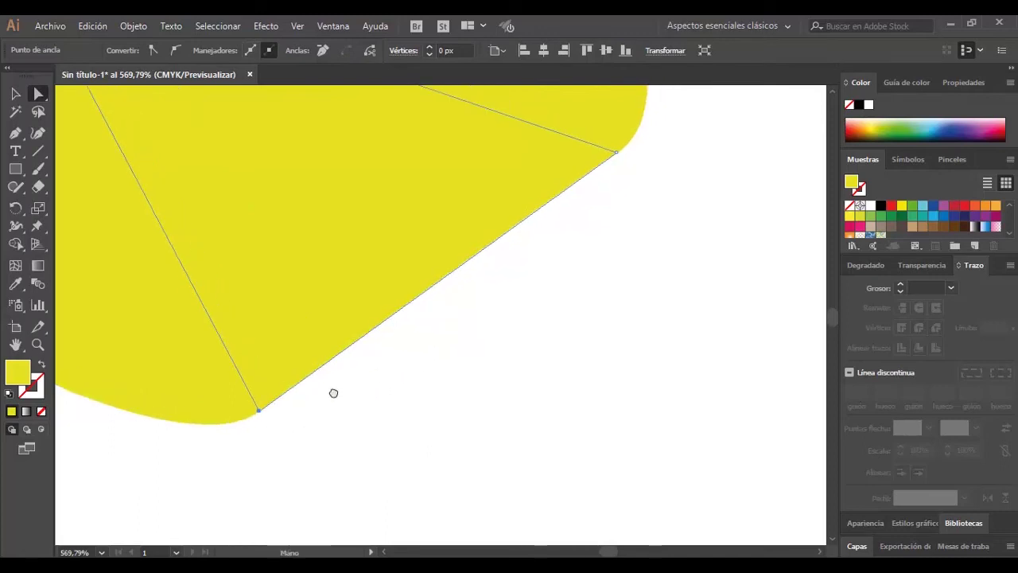
scroll(334, 393, right, 3)
scroll(334, 393, up, 3)
drag(476, 274, 481, 271)
Zoom back out and select every yellow piece with the same fill
key(z)
alt+click(487, 275)
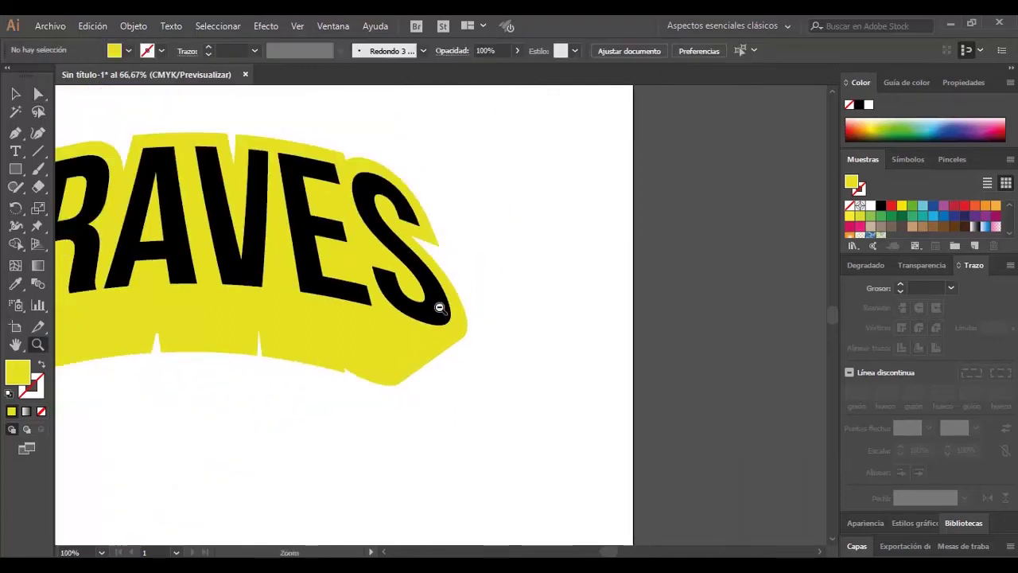
alt+click(439, 303)
alt+click(448, 334)
key(v)
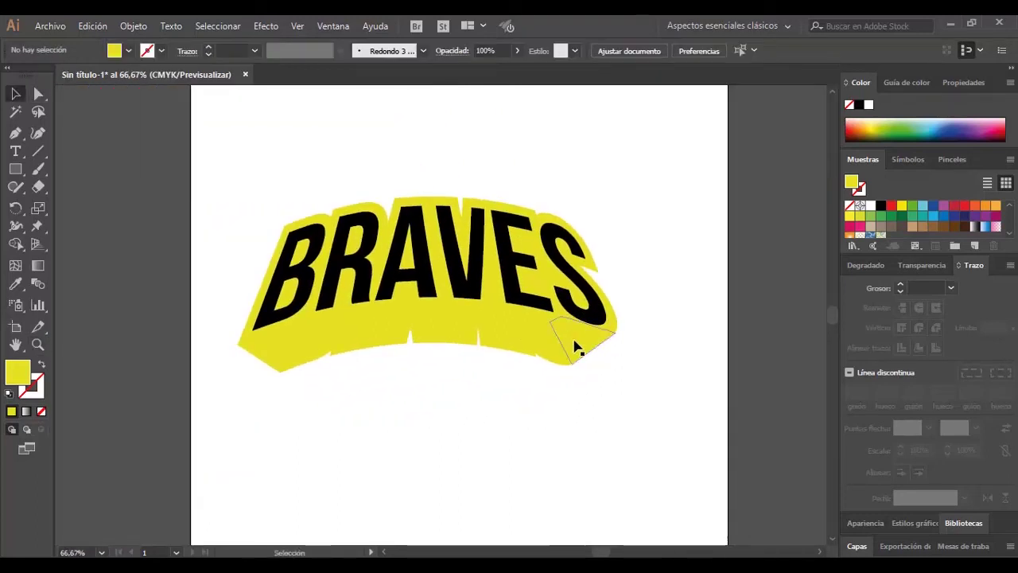
click(575, 347)
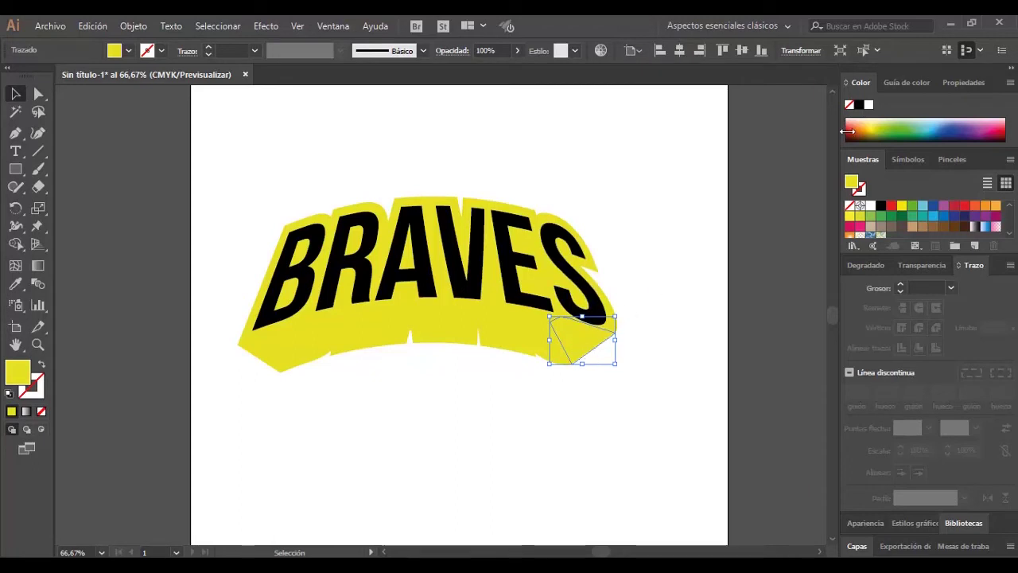
click(864, 49)
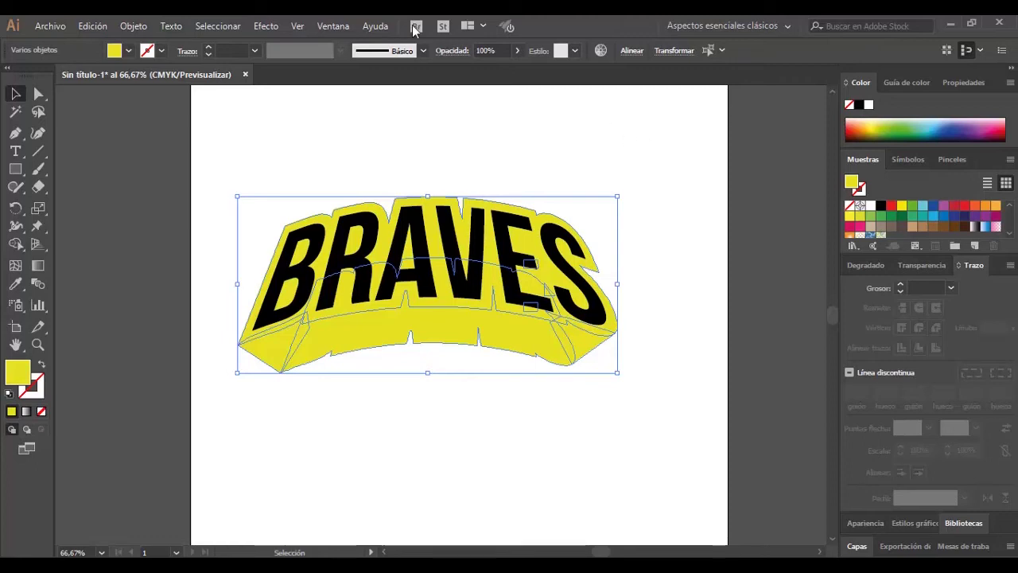
Unite the yellow pieces in Pathfinder and send the merged shape behind the letters
click(332, 26)
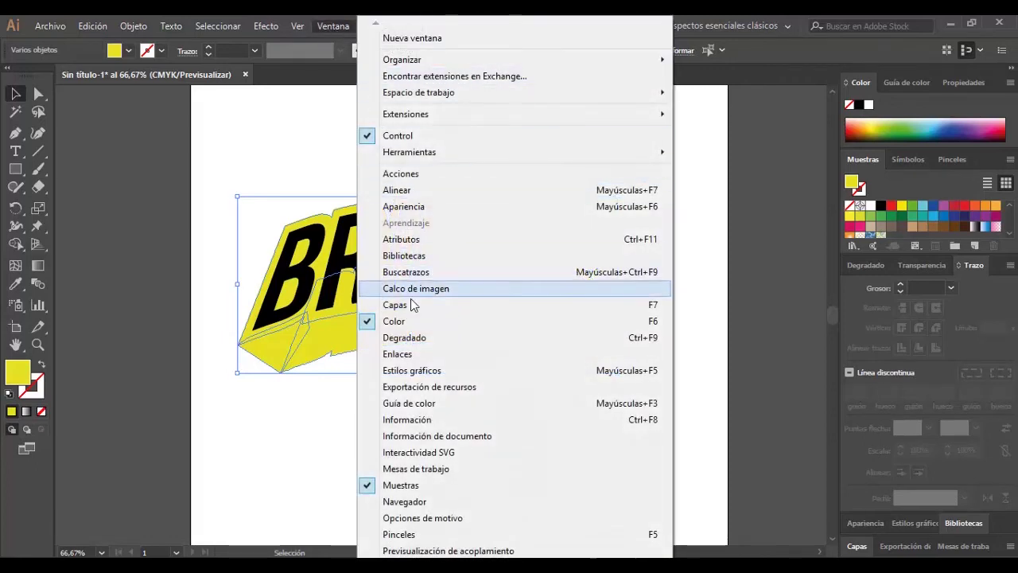
click(405, 272)
click(644, 171)
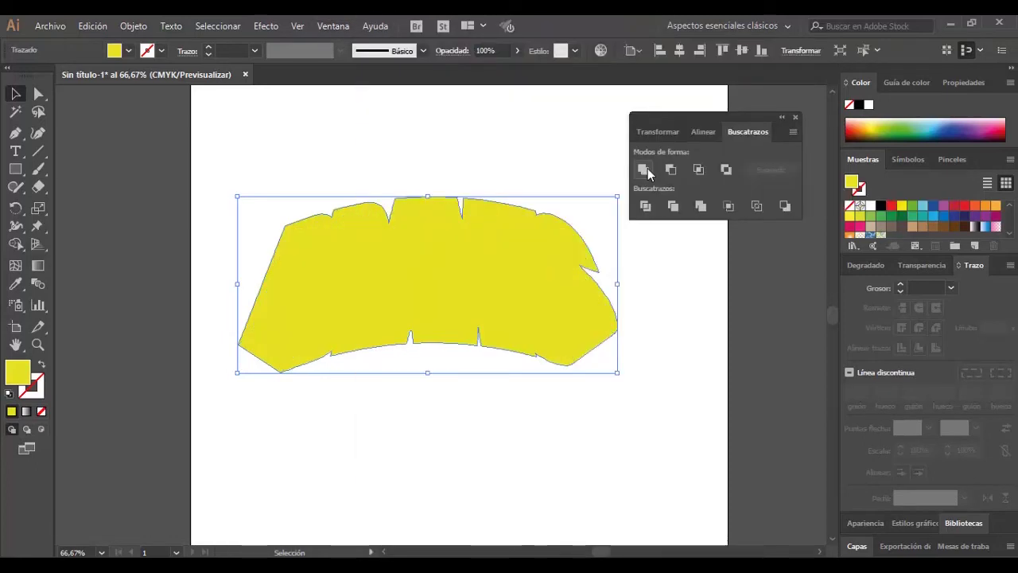
click(795, 117)
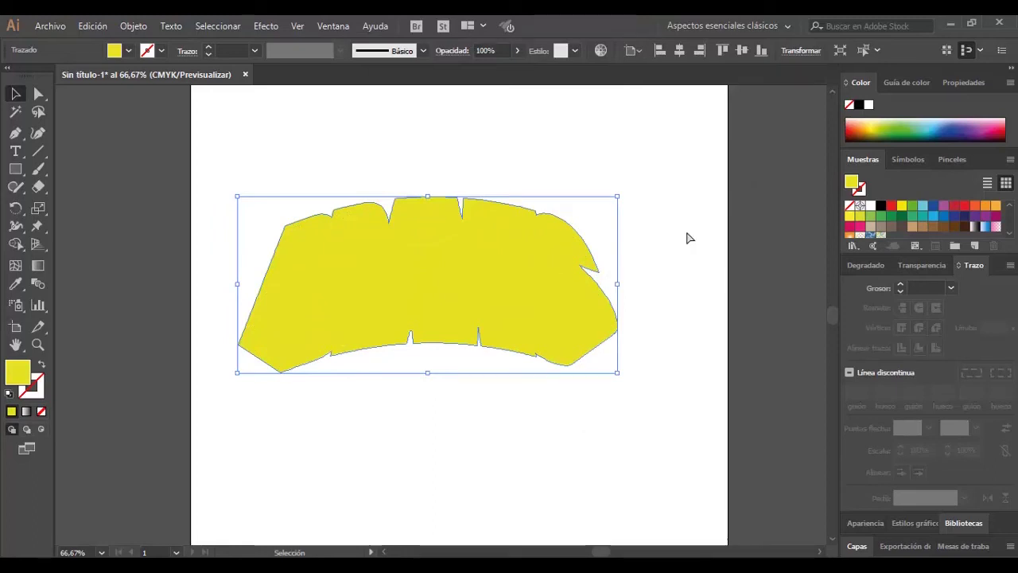
key(ctrl+shift+bracketleft)
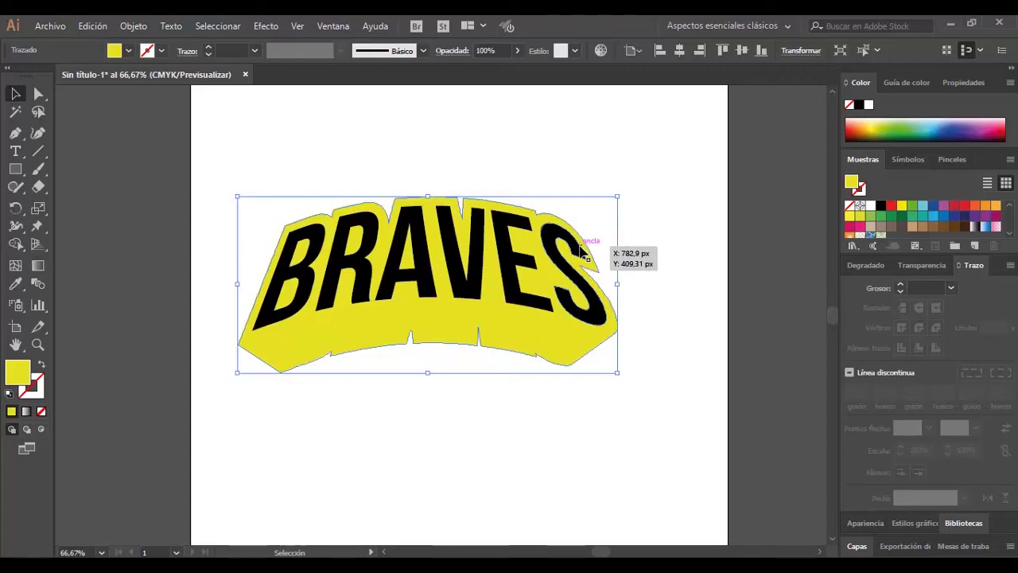
Give the yellow badge a 17 px black stroke with round corner joins
click(209, 47)
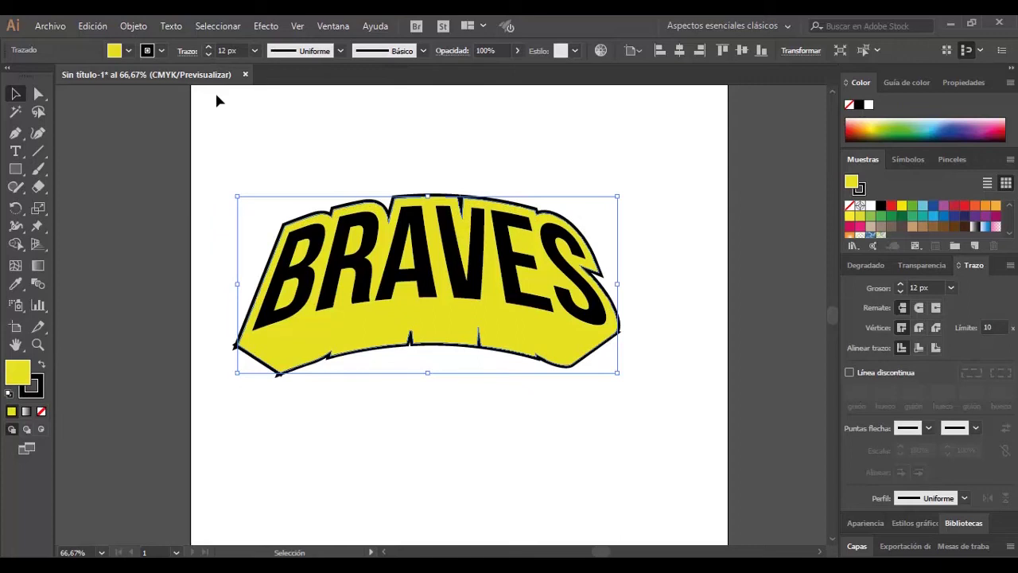
click(208, 47)
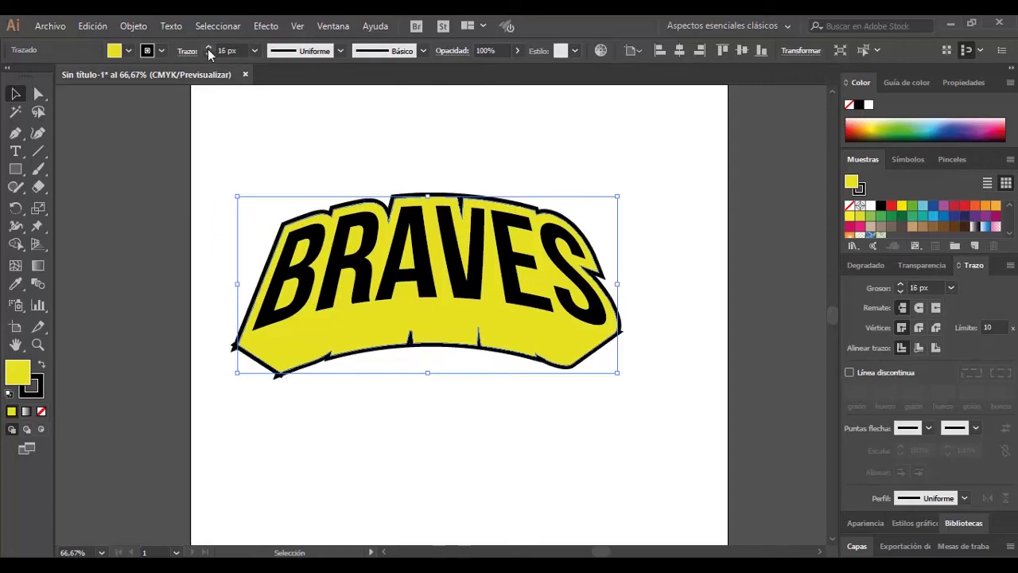
click(208, 47)
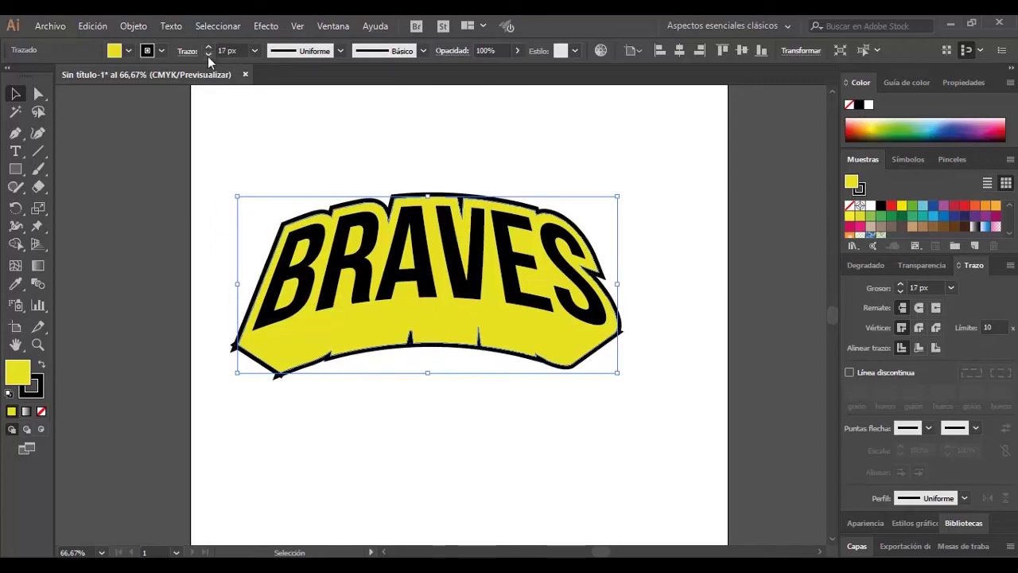
click(918, 328)
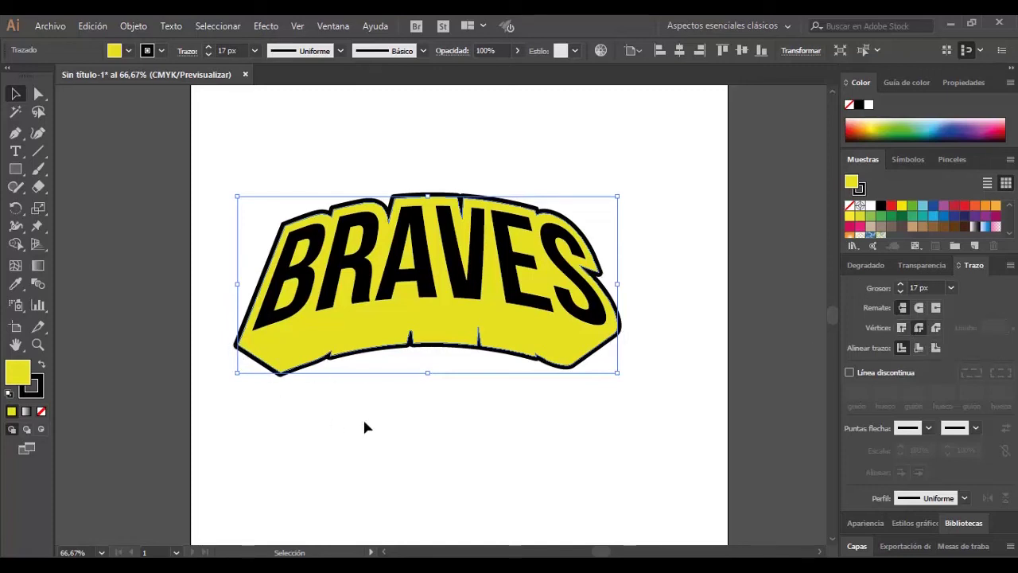
click(133, 26)
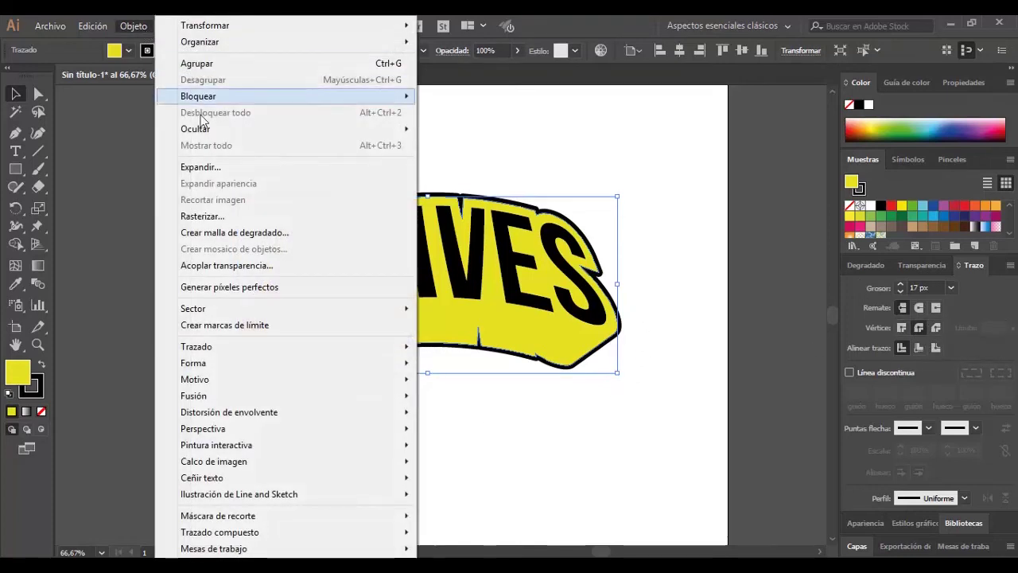
Expand the logo's fill and outline and unite the pieces into one shape
click(216, 167)
click(84, 233)
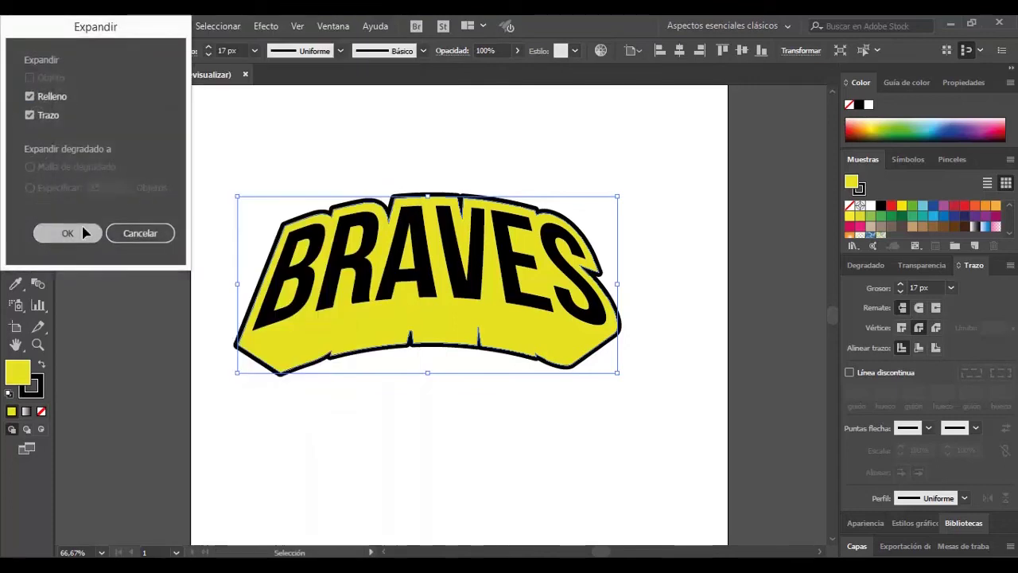
key(ctrl+shift+F9)
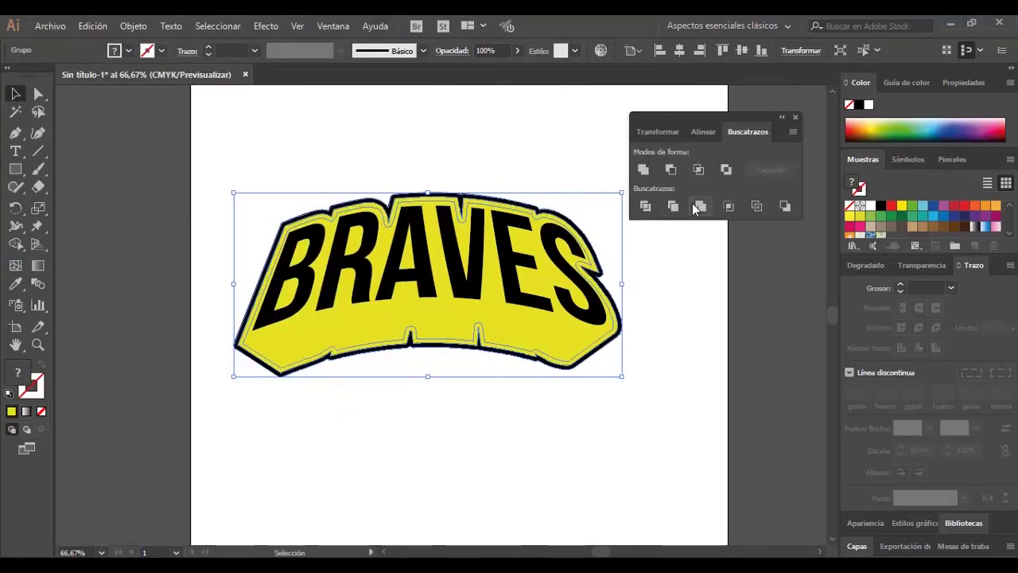
click(645, 174)
click(761, 166)
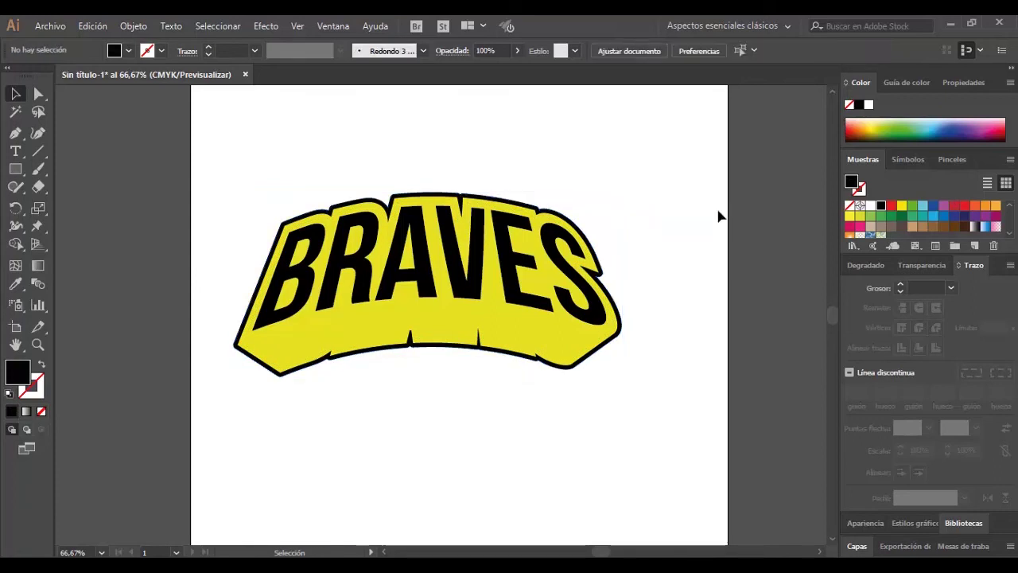
Recolour the BRAVES letters white, the badge navy and the outer shape light orange
click(556, 247)
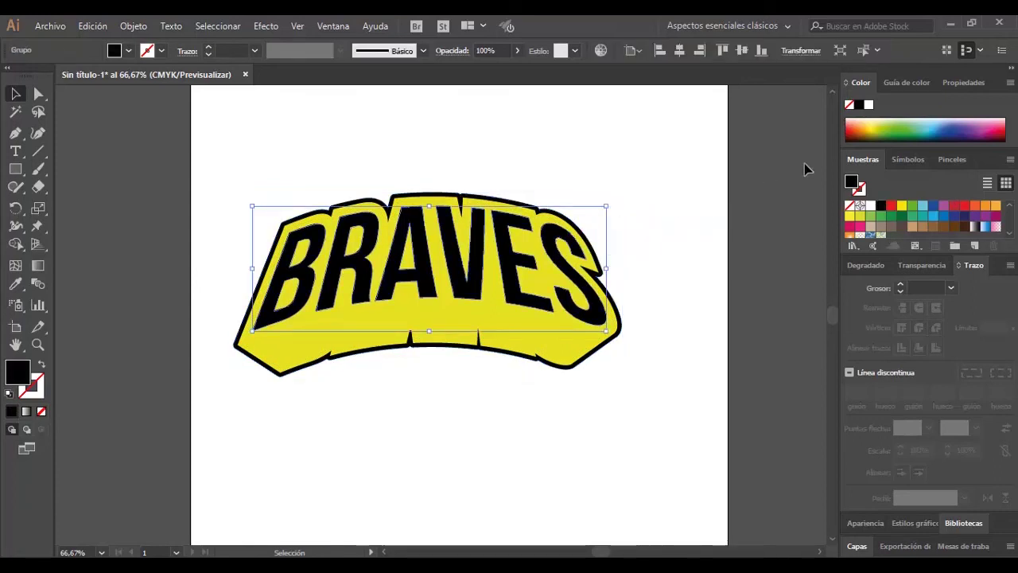
click(868, 105)
click(540, 341)
click(964, 216)
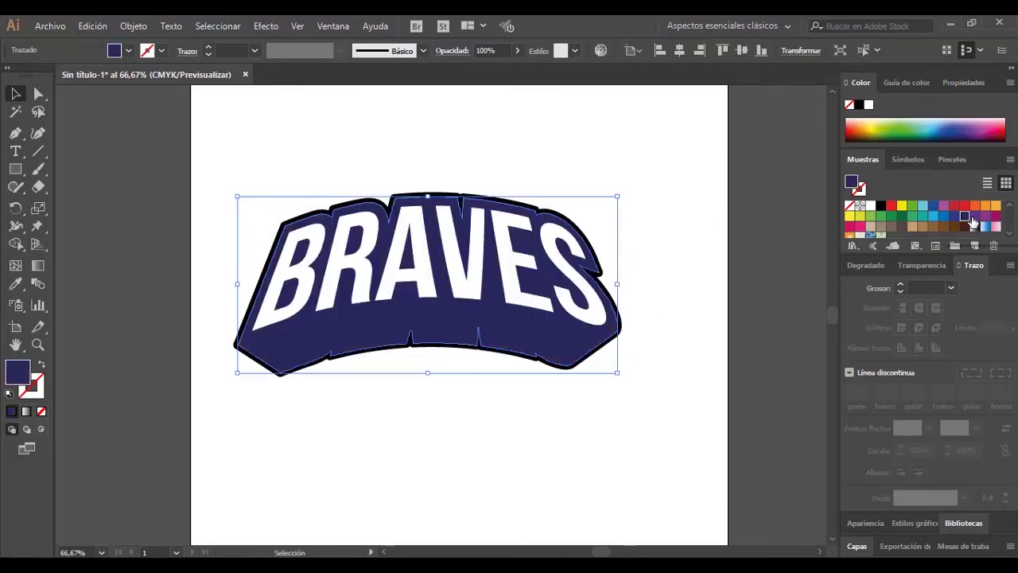
click(627, 341)
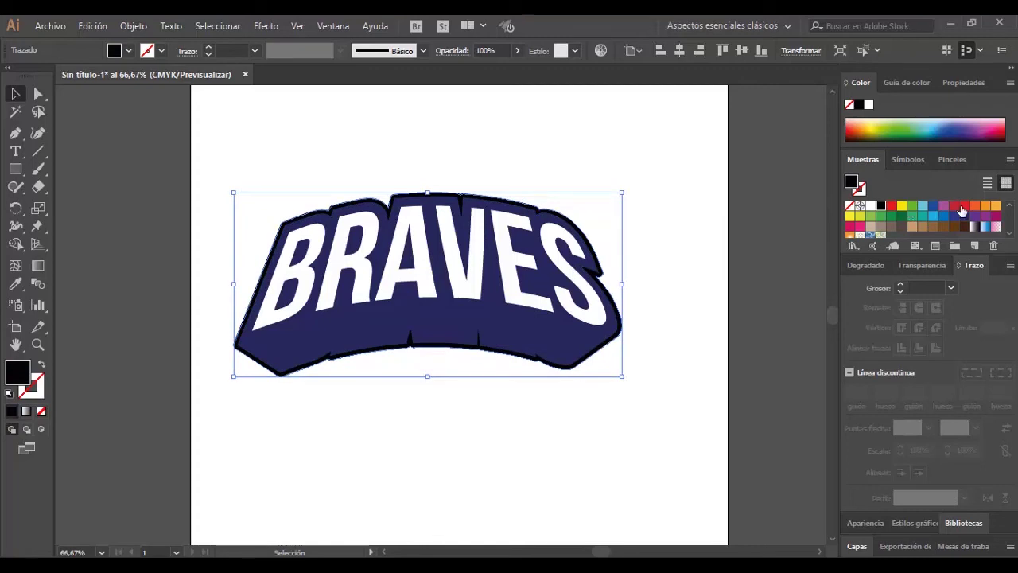
click(996, 206)
Group all logo pieces and centre the group horizontally on the artboard
drag(409, 113, 544, 370)
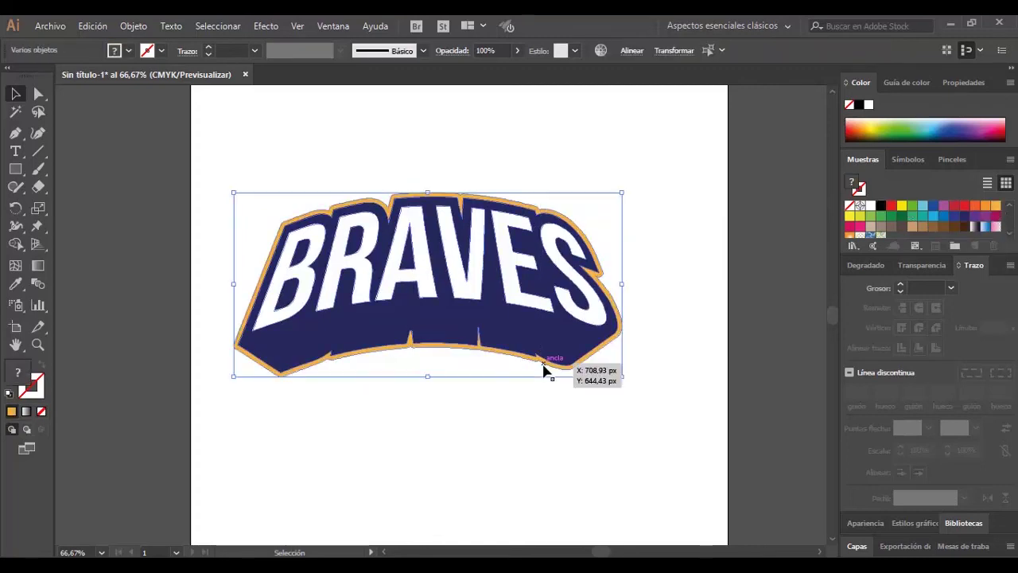
key(ctrl+g)
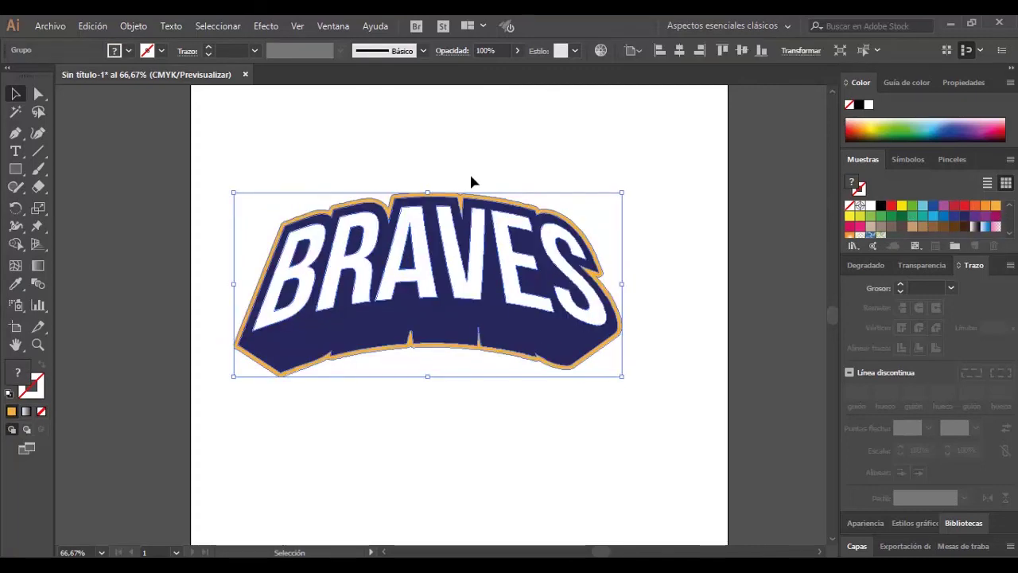
click(679, 50)
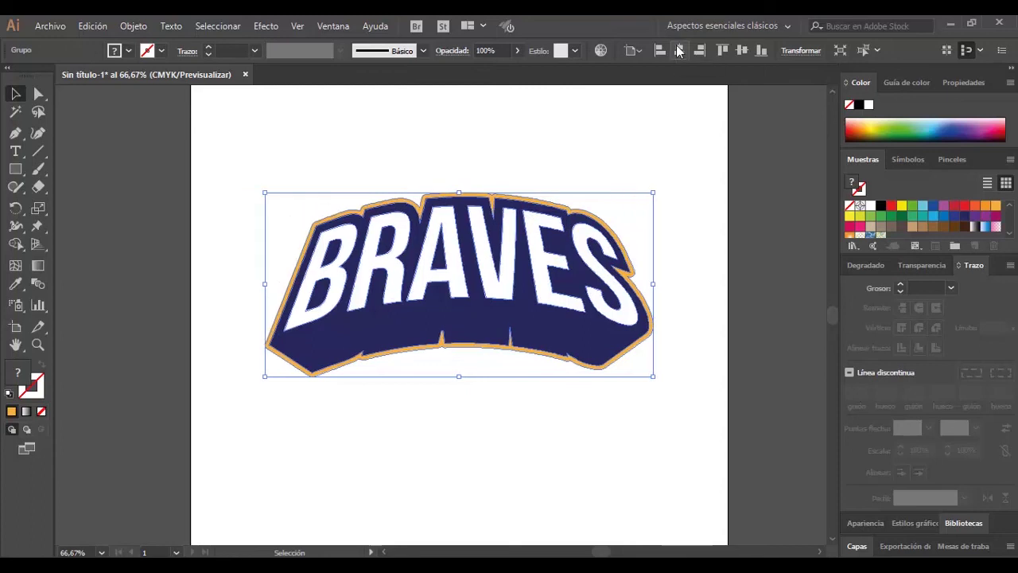
Centre the logo vertically and zoom out to show the whole artboard
click(741, 50)
key(z)
alt+click(652, 193)
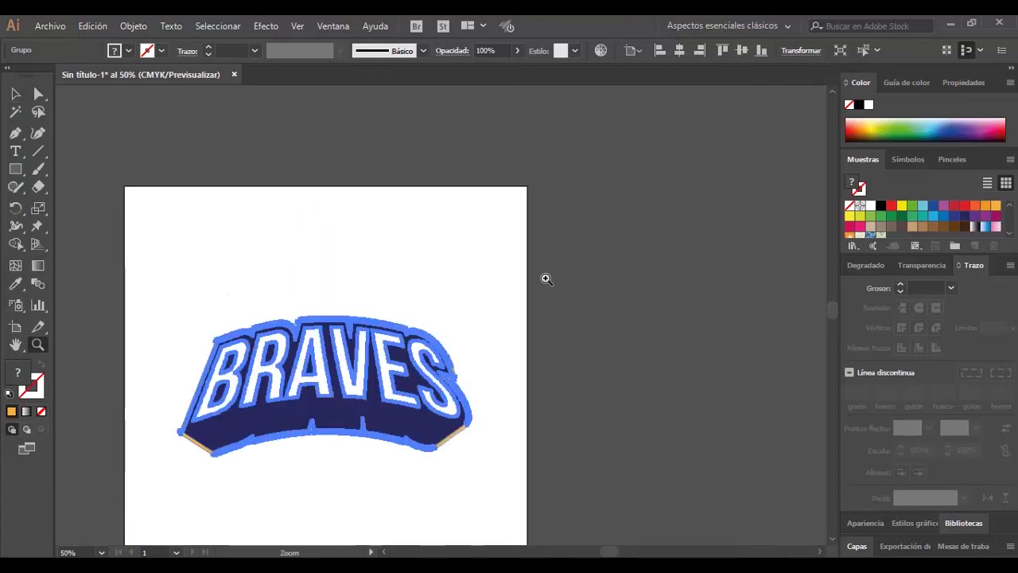
drag(545, 278, 517, 242)
Draw a full-artboard rectangle behind the logo and fill it dark navy #181835
key(m)
drag(165, 120, 568, 521)
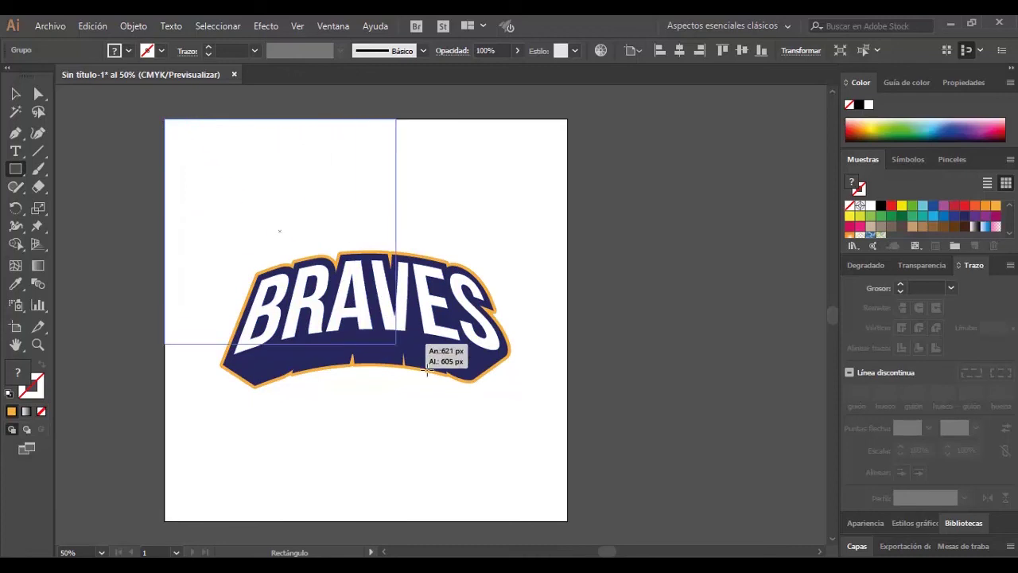
key(v)
key(ctrl+shift+bracketleft)
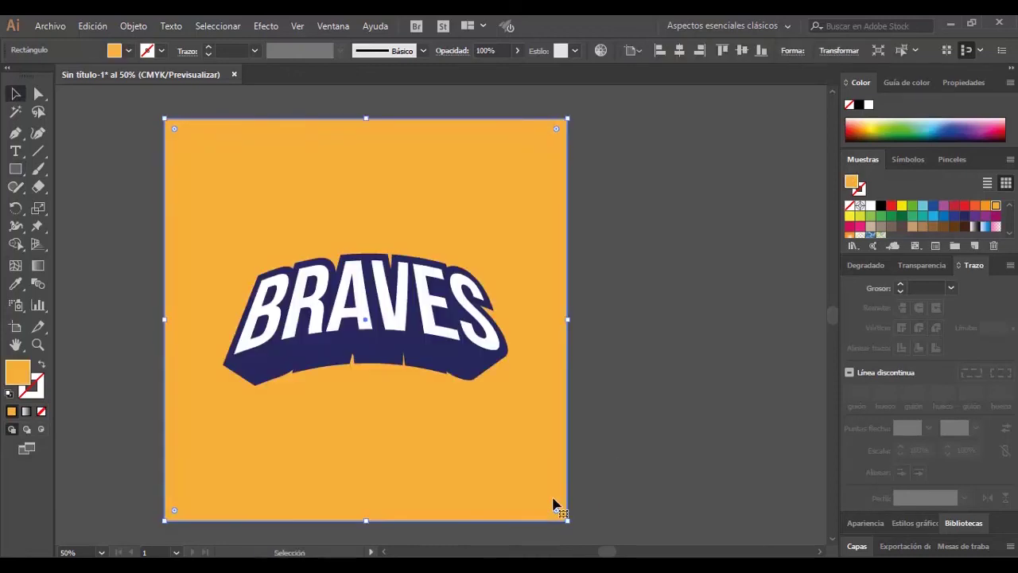
double_click(851, 182)
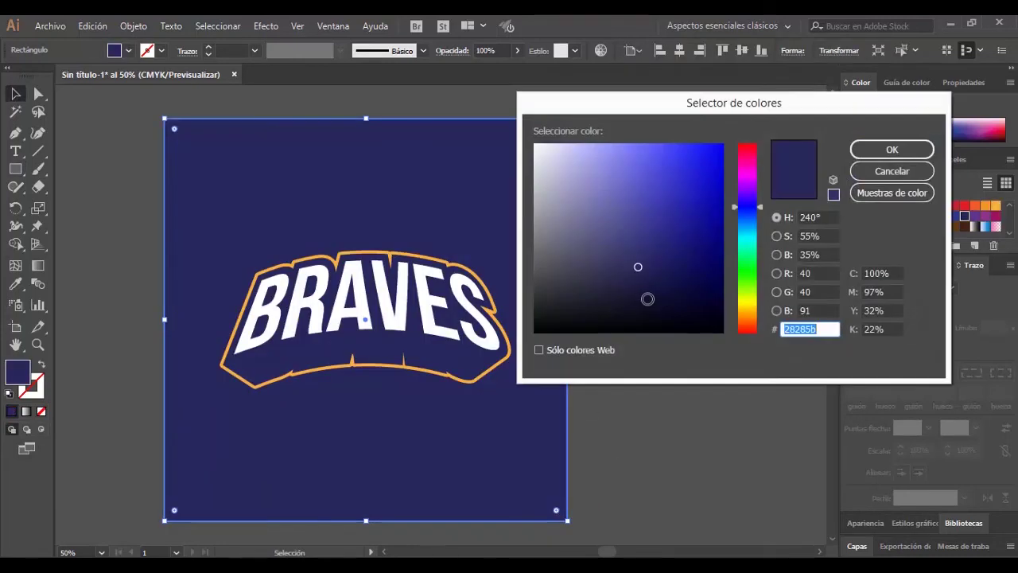
text(181835)
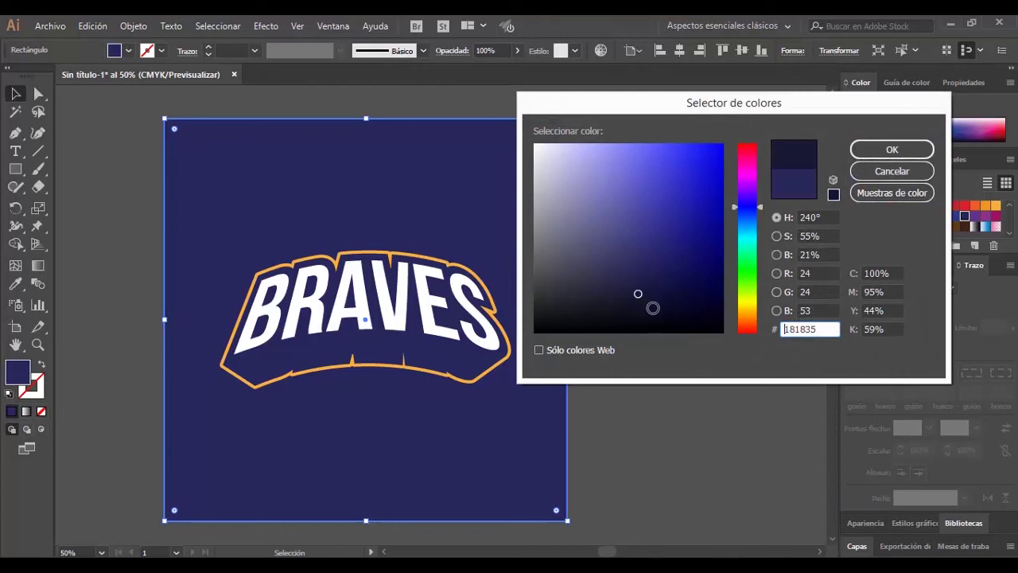
click(889, 150)
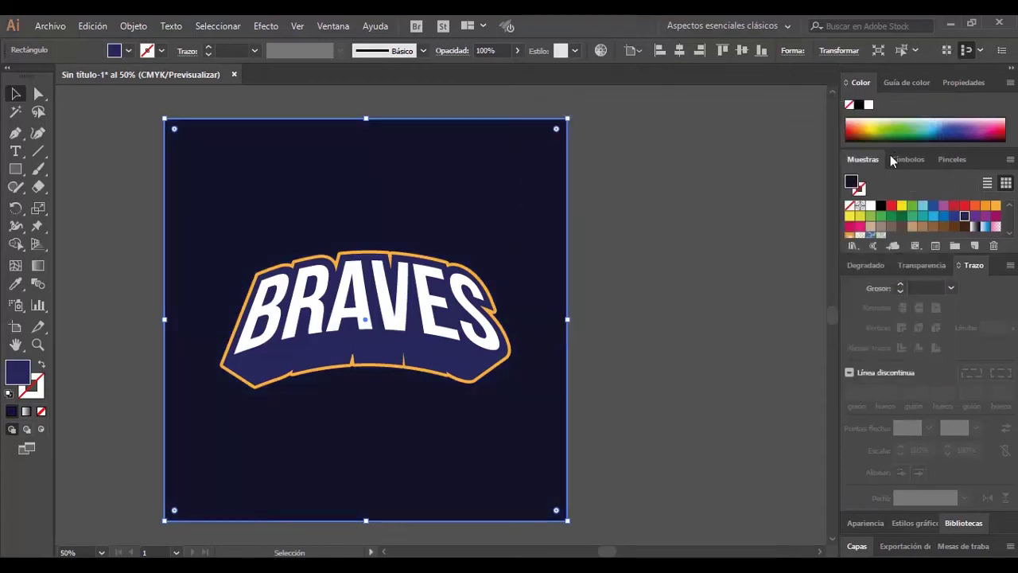
click(700, 216)
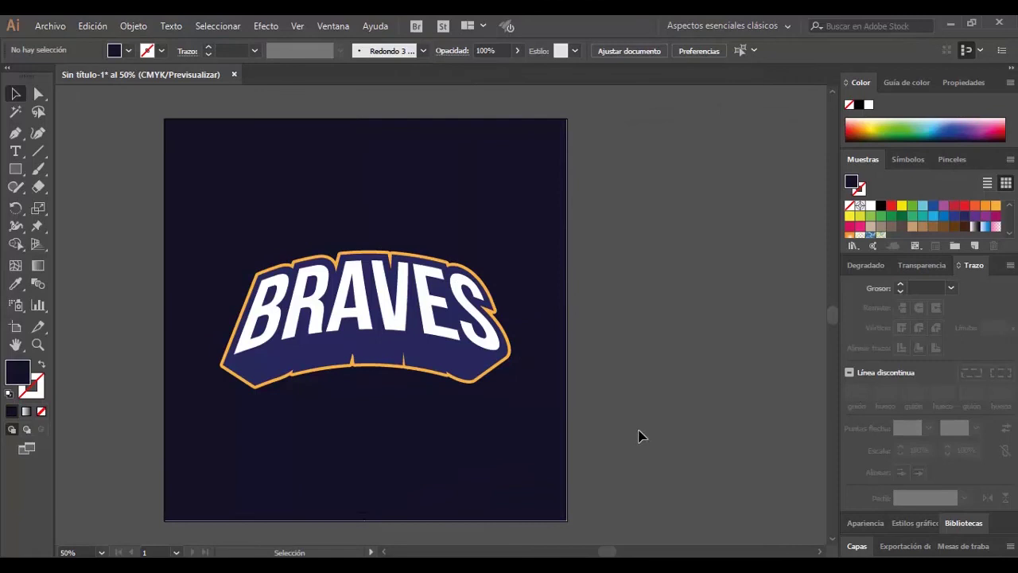
Select the background and logo, then open Recolor Artwork in colour-wheel edit mode
drag(641, 432, 198, 199)
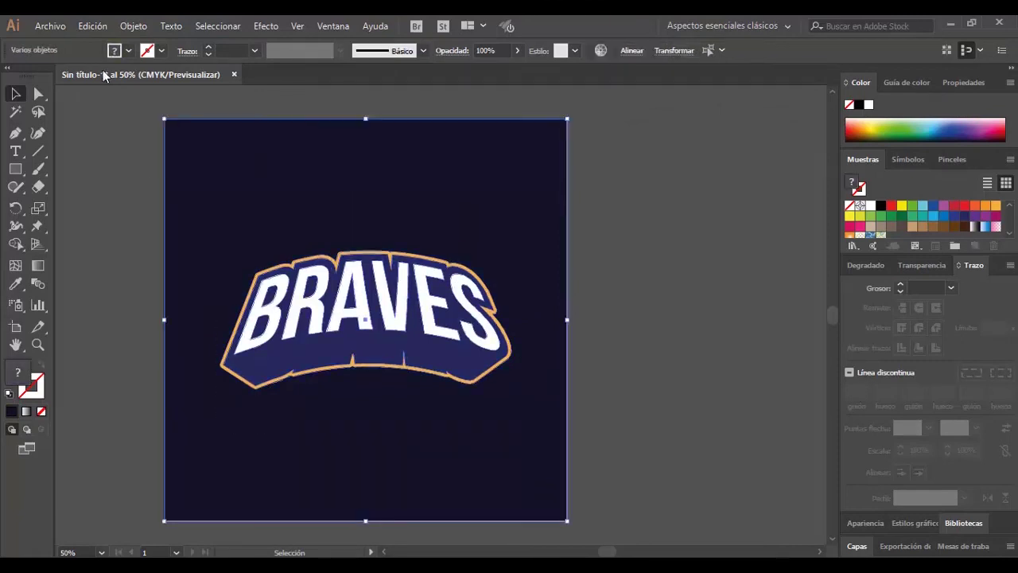
click(93, 26)
mouse_move(125, 289)
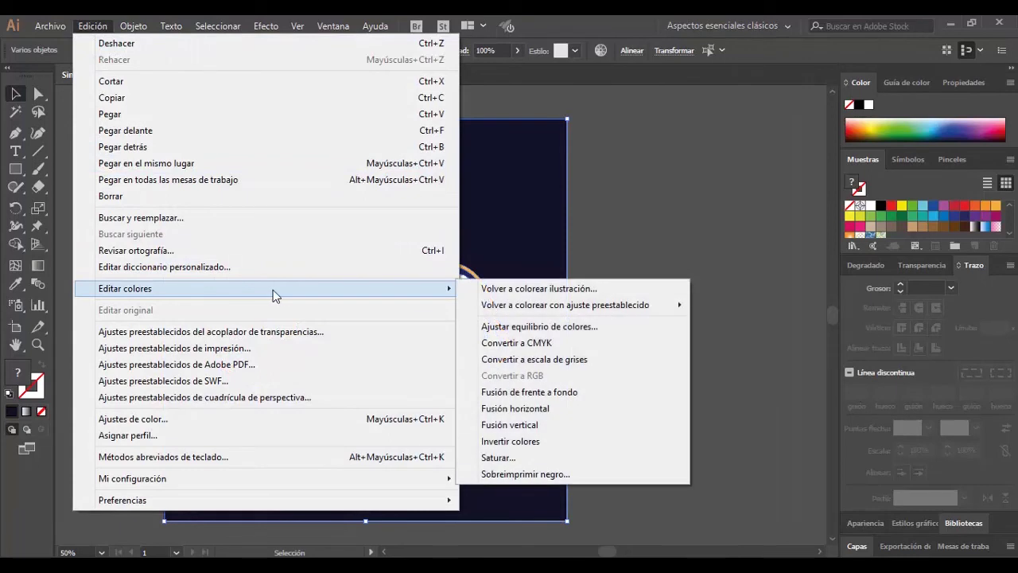
click(552, 291)
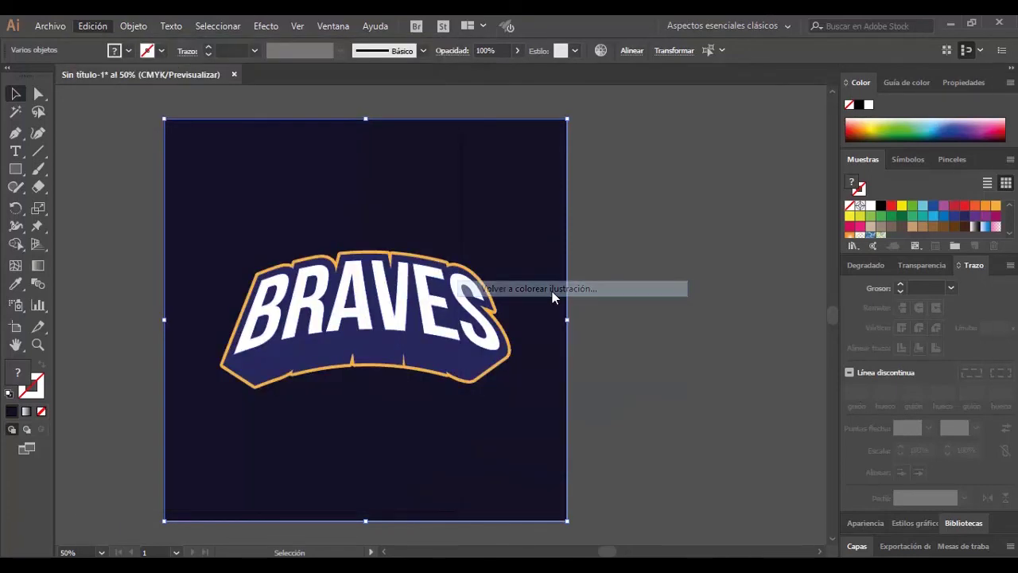
drag(578, 73, 701, 79)
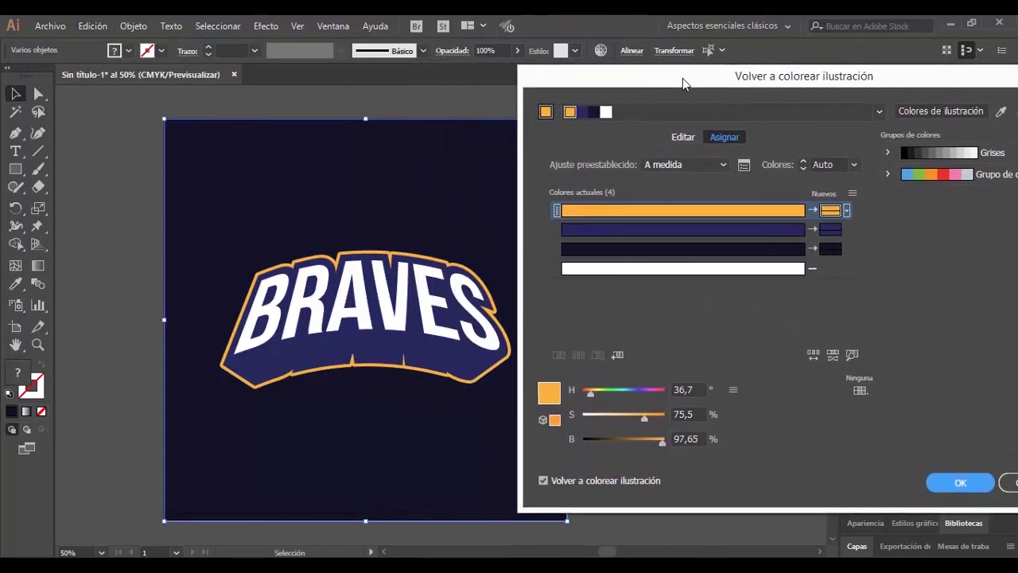
click(740, 213)
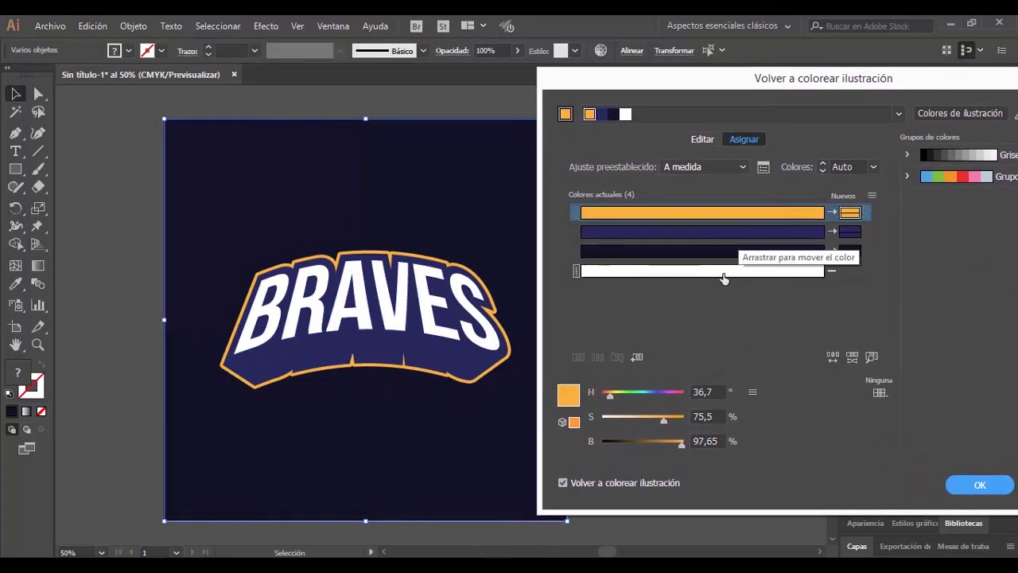
click(702, 139)
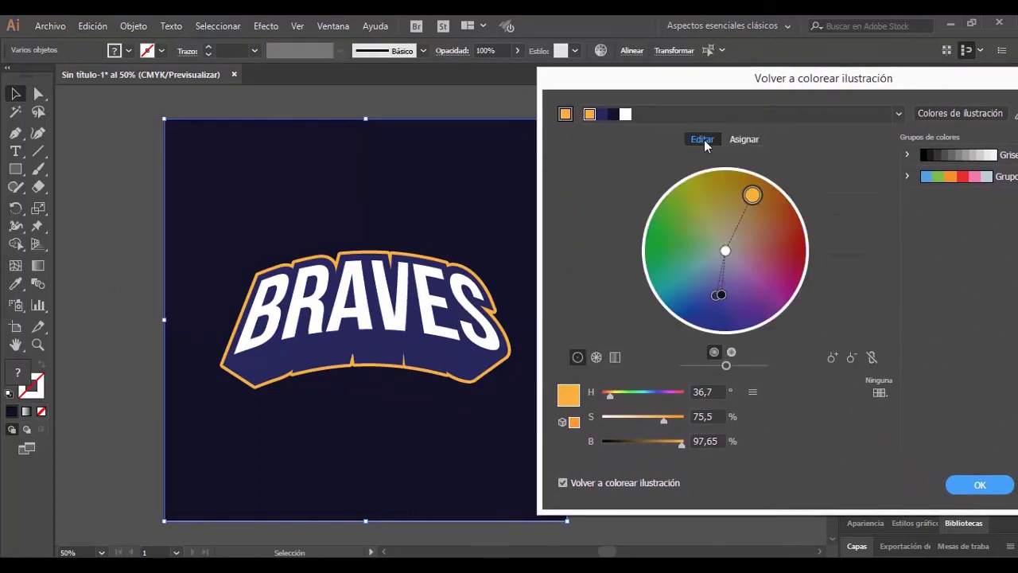
Shift the wheel colours to a yellow outline, brown badge and dark red background, and apply
mouse_move(752, 195)
mouse_down()
mouse_move(689, 213)
mouse_move(682, 232)
mouse_up()
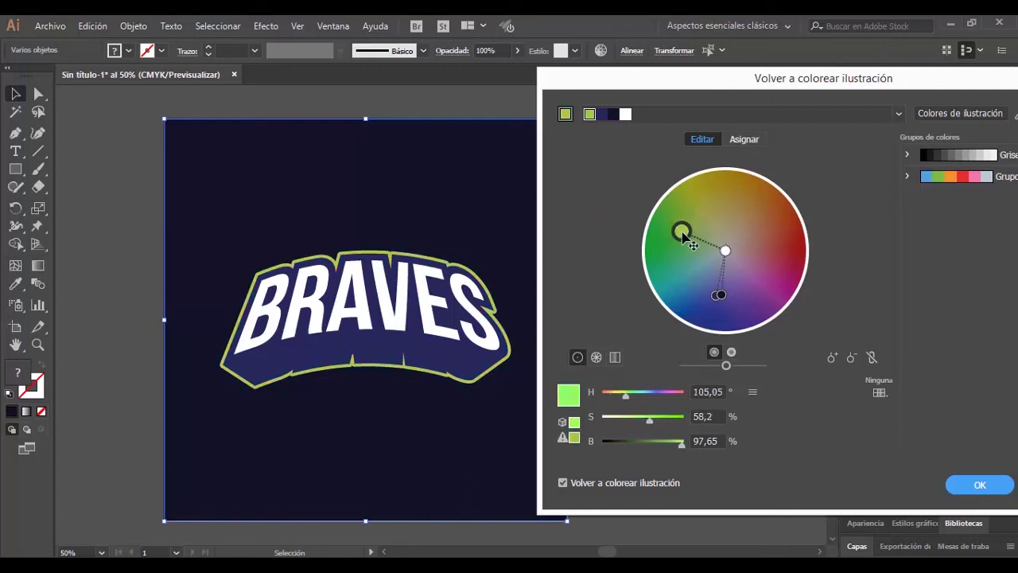
mouse_move(721, 296)
mouse_down()
mouse_move(772, 297)
mouse_move(783, 276)
mouse_up()
drag(716, 295, 770, 213)
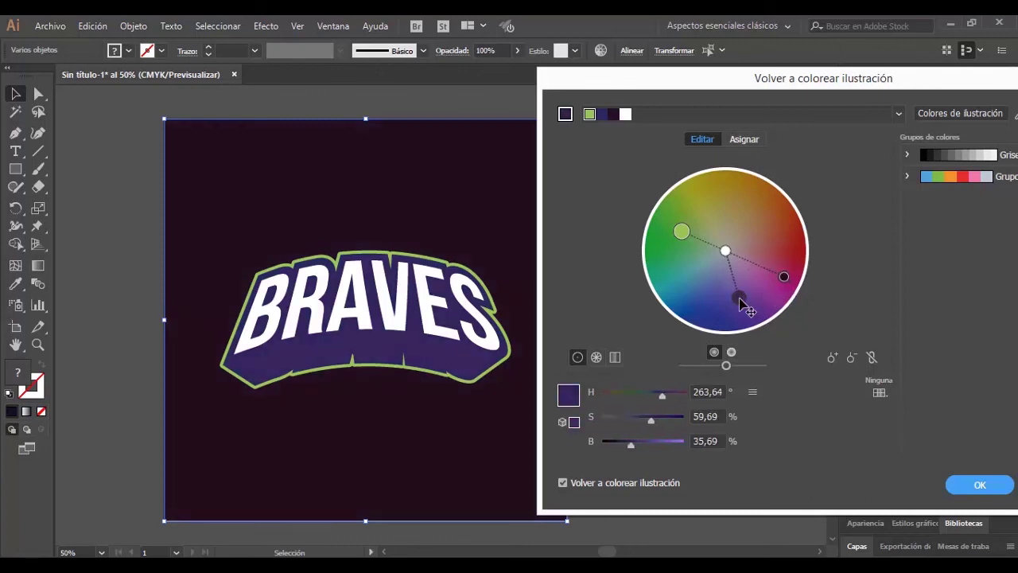
drag(783, 276, 796, 251)
mouse_move(681, 232)
mouse_down()
mouse_move(710, 301)
mouse_move(698, 289)
mouse_move(700, 254)
mouse_move(718, 199)
mouse_up()
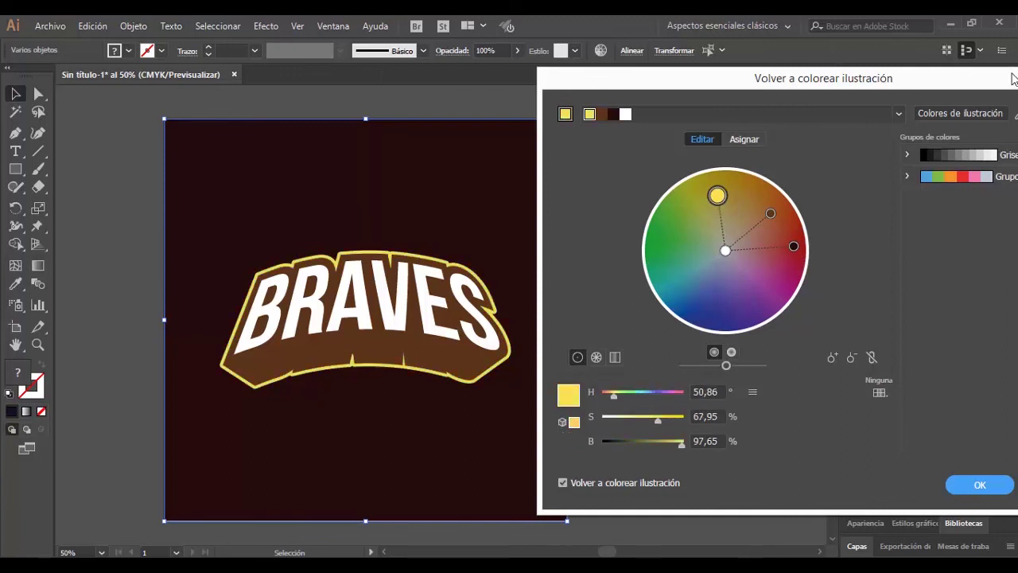
drag(937, 73, 790, 59)
key(Return)
click(629, 335)
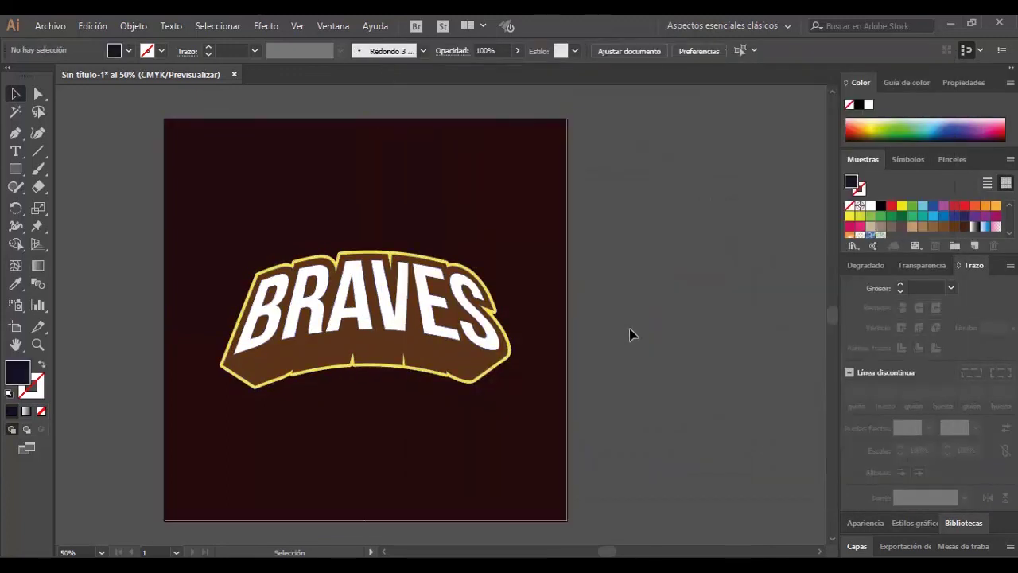